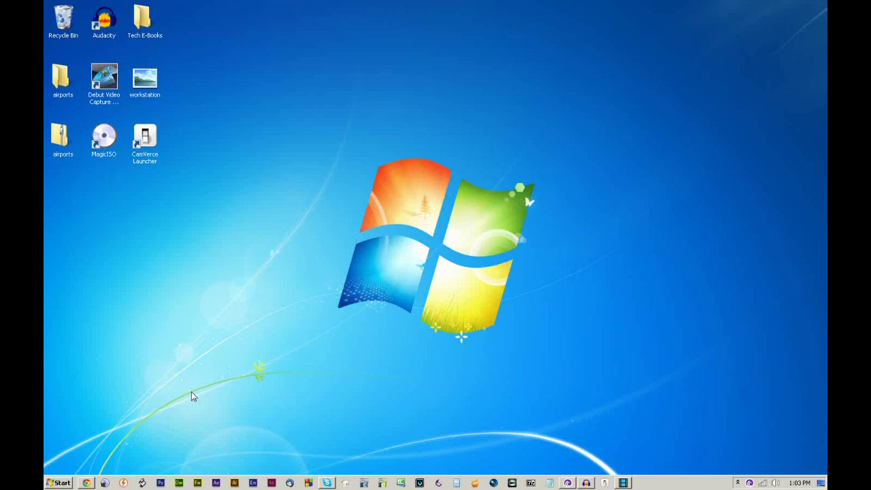
- Bring Chrome back up and load magiciso.com
left_click(86, 482)
left_click(582, 21)
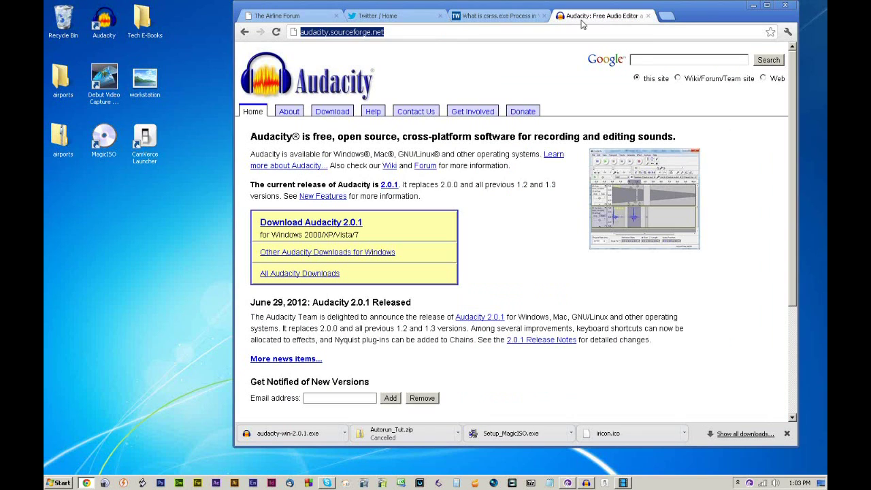
left_click(578, 32)
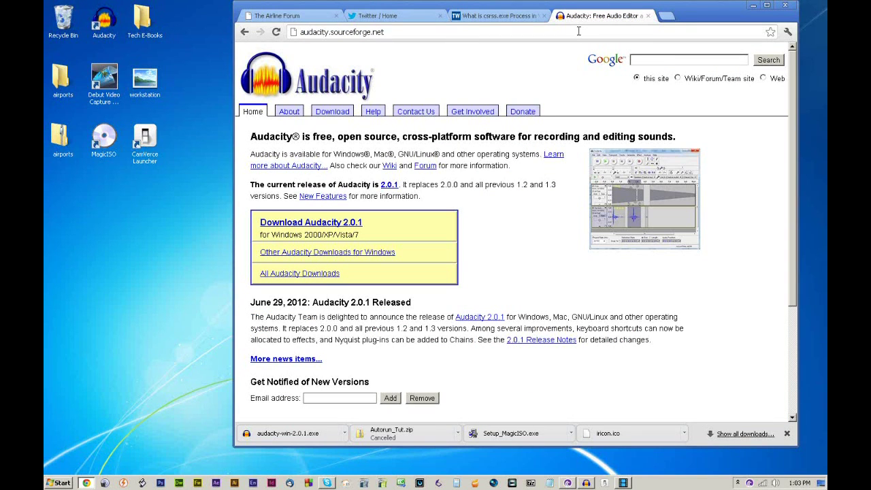
key("ctrl+a")
type("magiso")
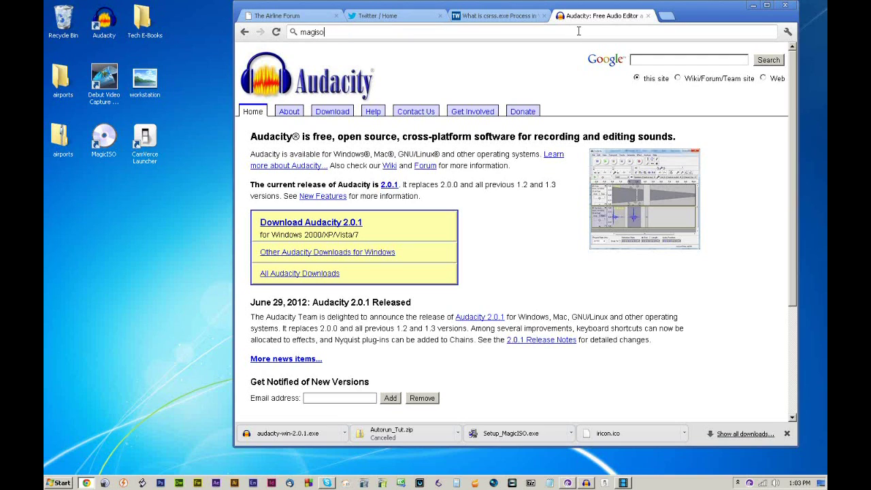
key("BackSpace")
key("BackSpace")
type("cis.co")
key("BackSpace")
key("BackSpace")
key("BackSpace")
type("o.com")
key("Return")
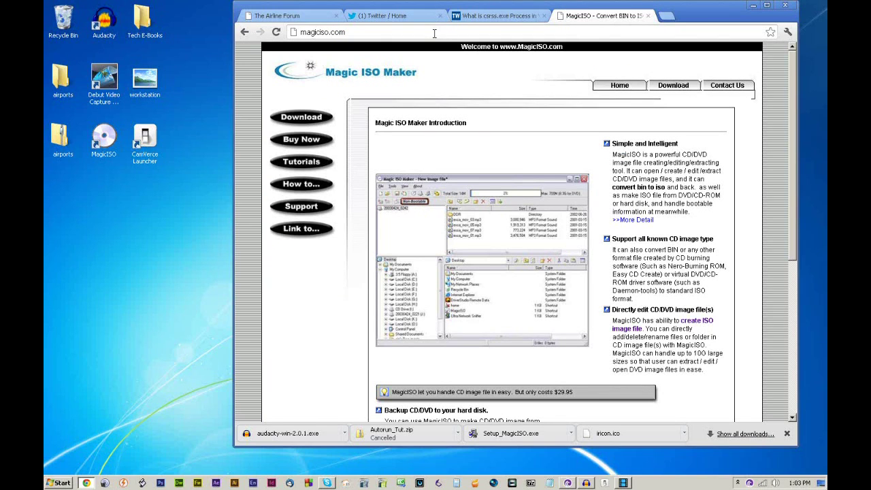
left_click(434, 33)
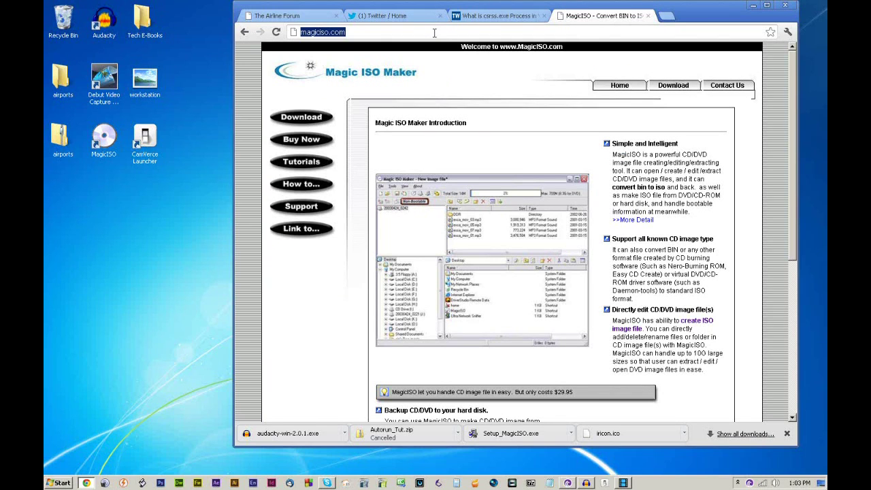
type("www.dm")
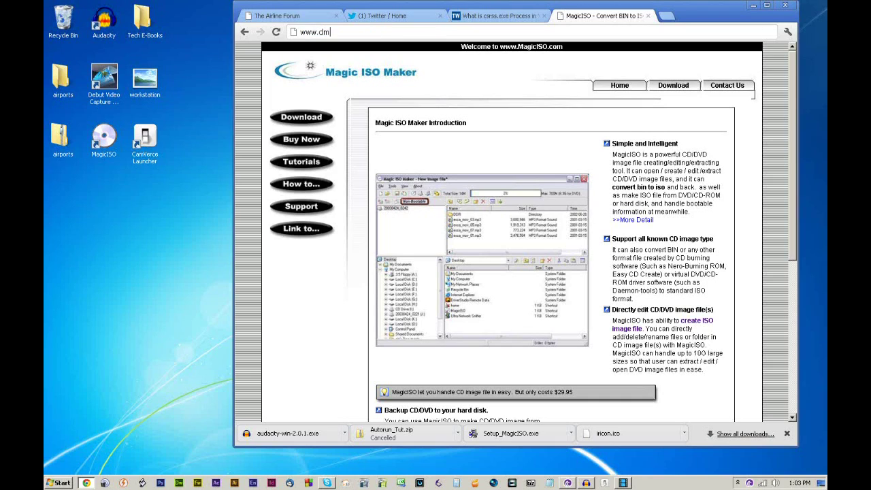
type("vshore.com/Autorun_Tut.zip")
key("Return")
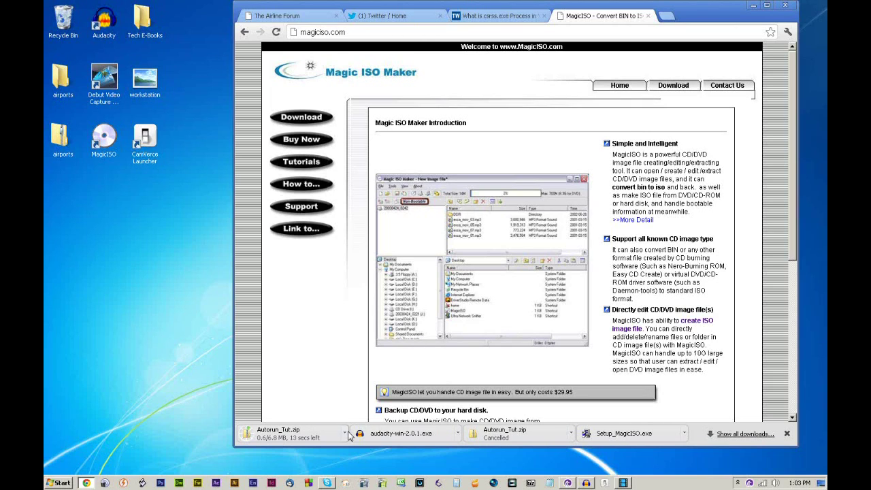
left_click(345, 434)
left_click(346, 434)
left_click(347, 435)
left_click(368, 416)
left_click(404, 34)
type("ww")
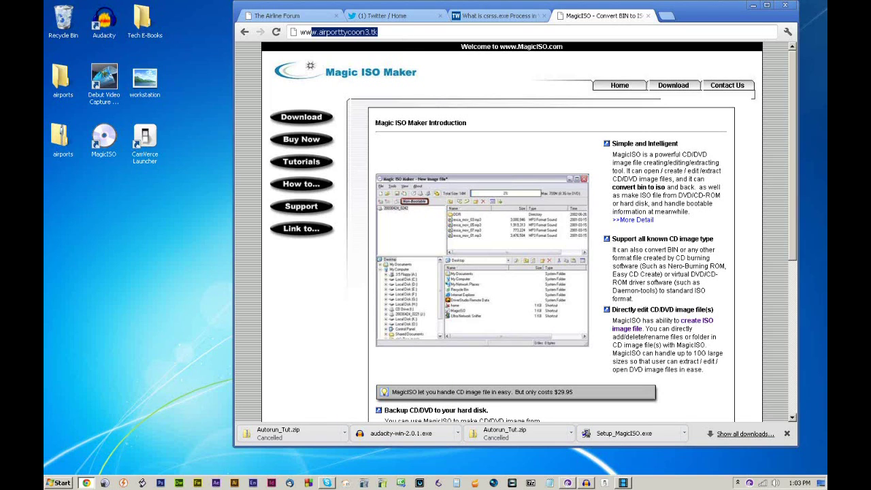
type("w.infrarecorder.org")
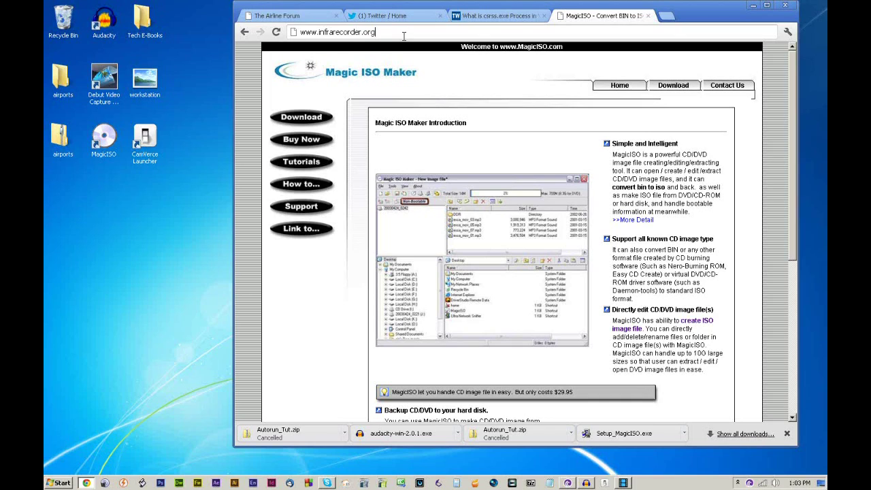
key("Return")
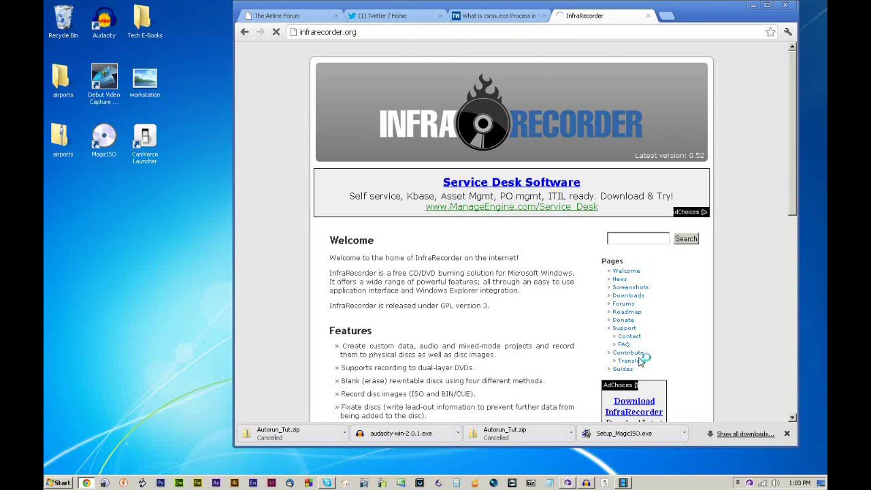
left_click(648, 15)
- Close the browser and open Mike > Projects > ISO Tutorial from the Start menu
left_click(784, 5)
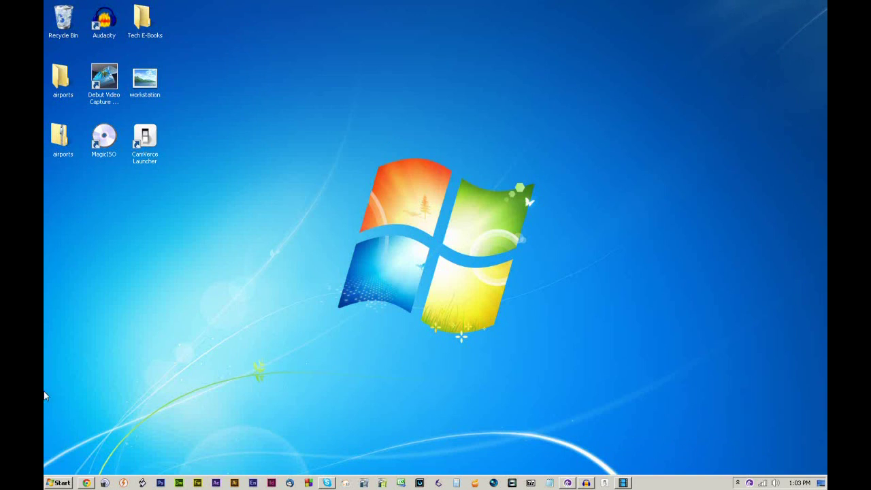
left_click(59, 483)
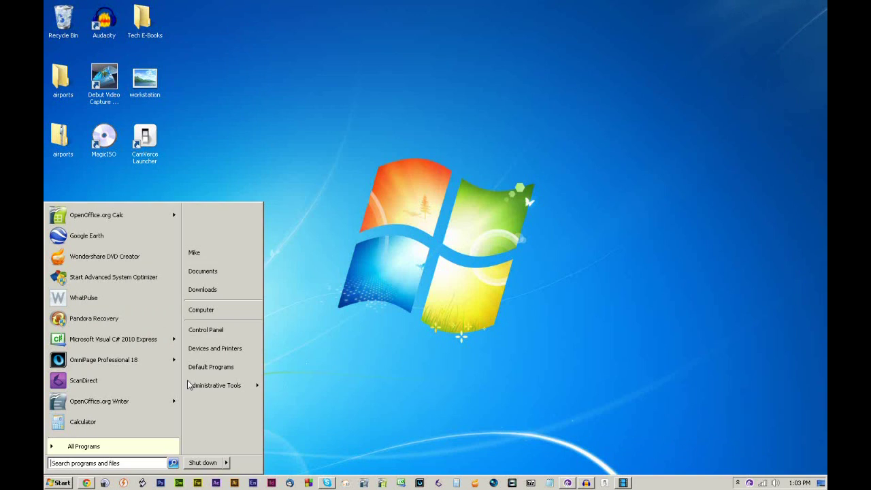
left_click(203, 252)
double_click(348, 266)
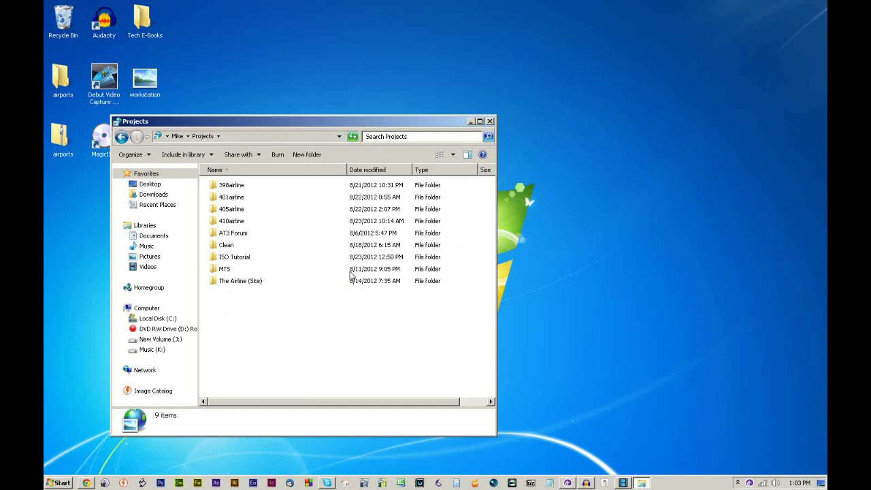
double_click(243, 256)
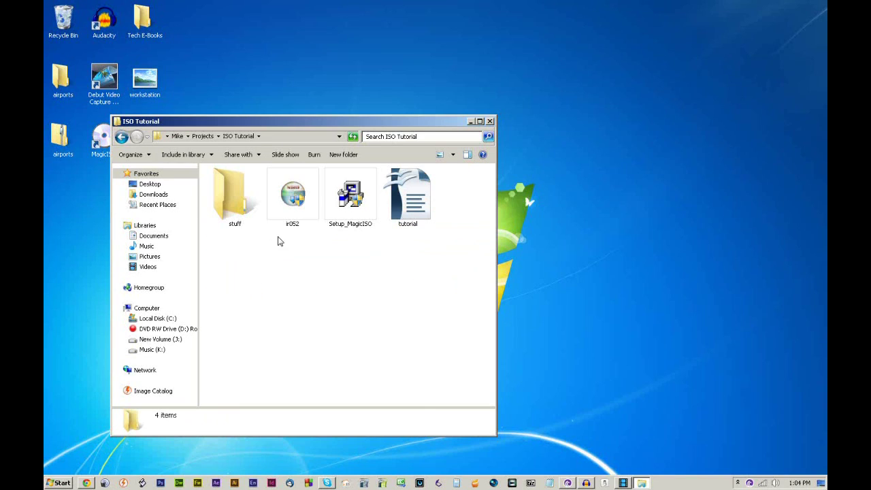
- Drag the tutorial document into the stuff folder, leaving ir052 and Setup_MagicISO
left_click(296, 226)
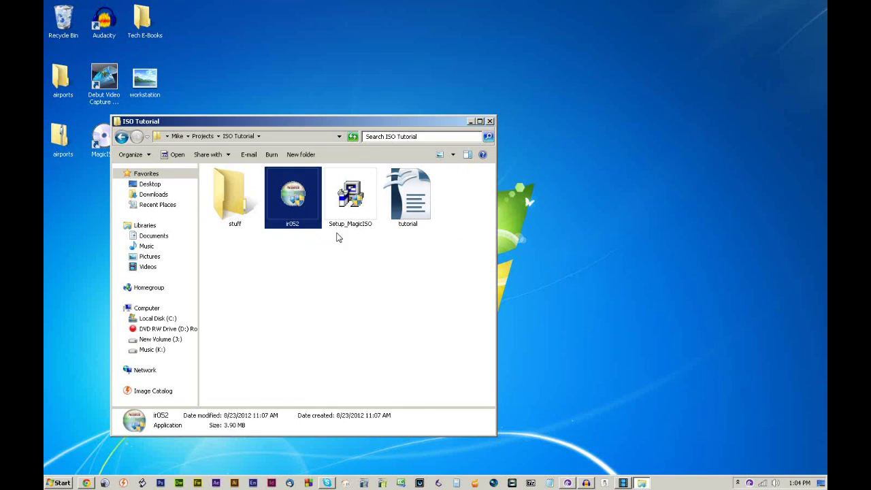
left_click(341, 236)
left_click(423, 204)
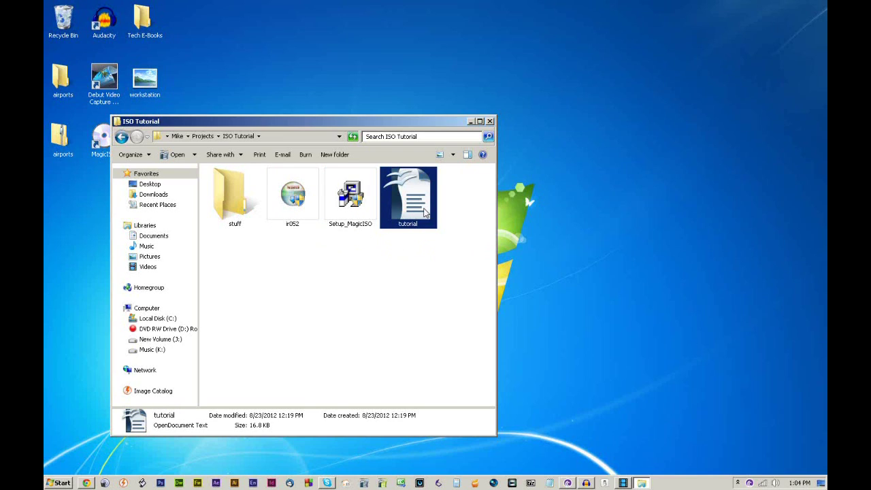
left_click_drag(426, 213, 235, 210)
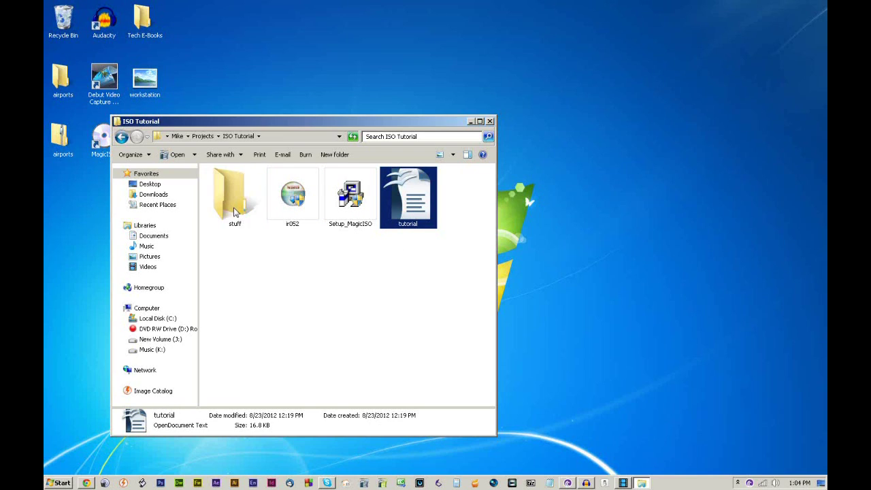
left_click(330, 225)
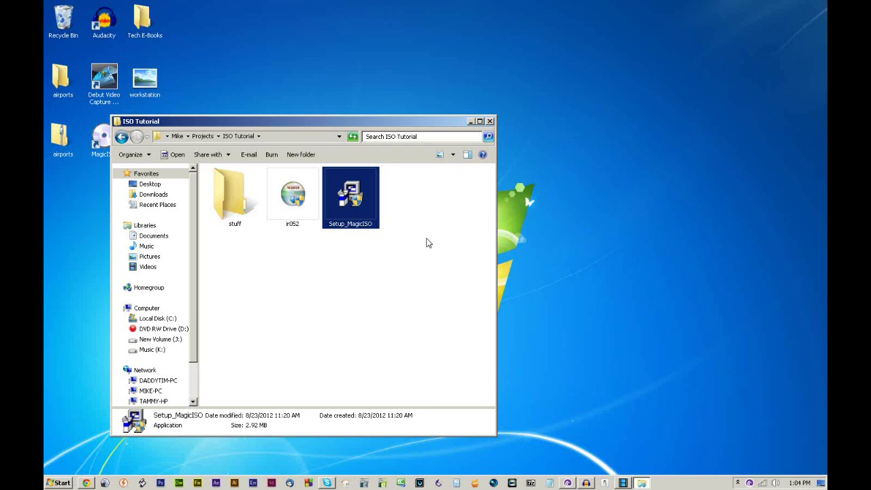
left_click(310, 232)
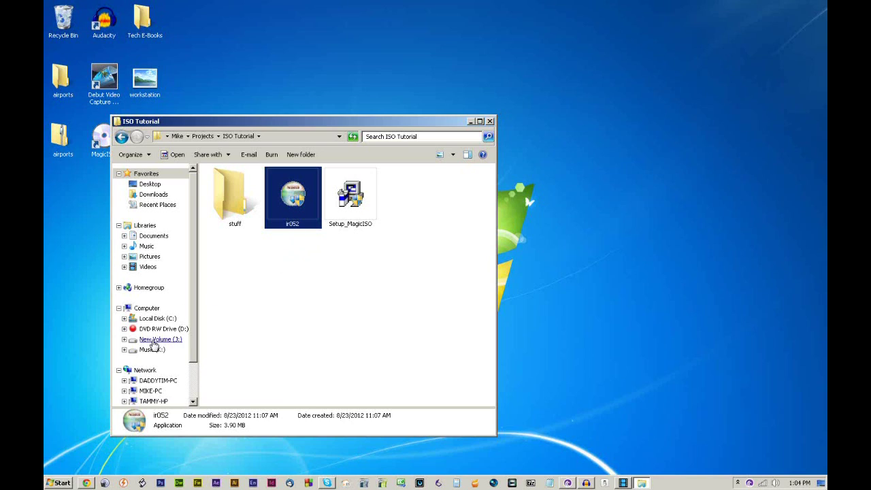
- Start a new Notepad document and snap it to the right half of the screen
left_click(550, 482)
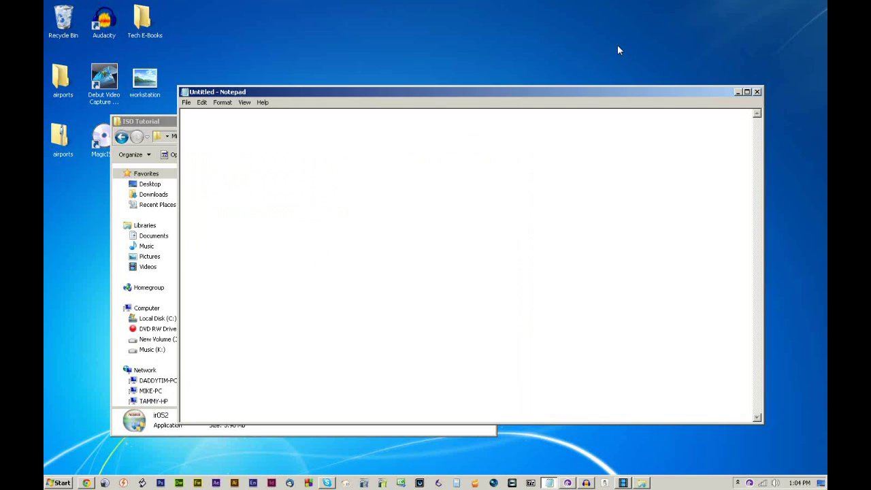
left_click_drag(563, 29, 558, 17)
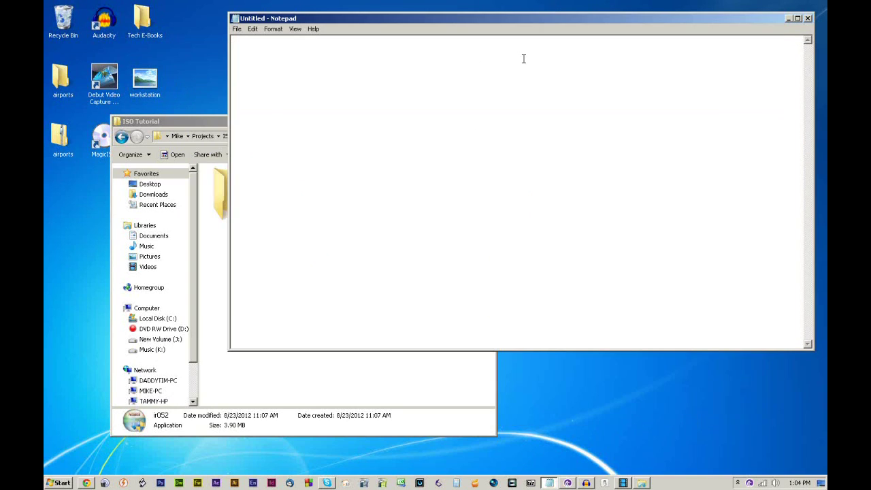
key("super+Right")
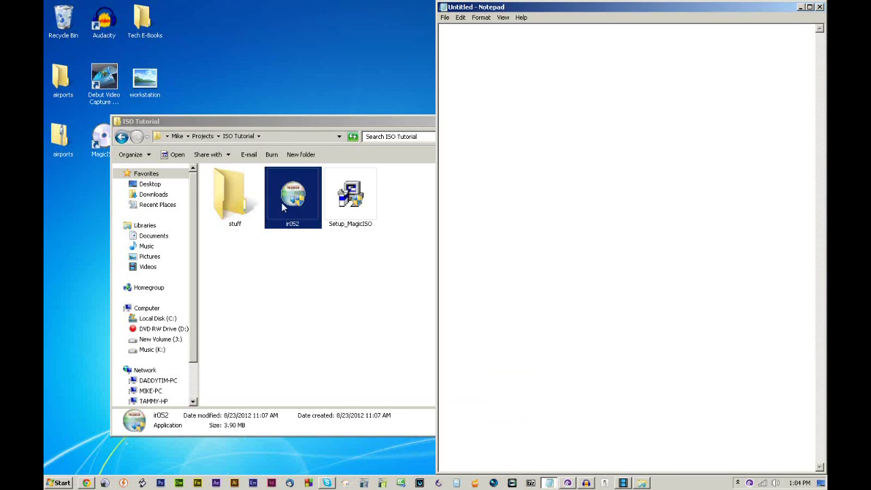
left_click(281, 202)
left_click(574, 167)
- Type the autorun section with open=ir052.exe and icon=sample.ico lines
type("0")
type("autorun")
type("]")
key("Return")
type("open")
type("=")
type("ir052.")
type("exe ")
type("icon=")
type("sample")
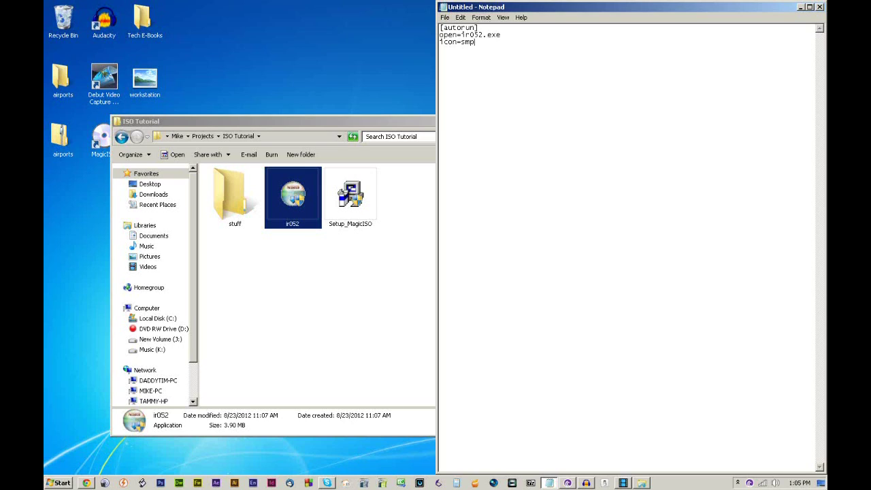
type(".ico")
- Save the text as autorun.inf in ISO Tutorial and close Notepad
key("ctrl+s")
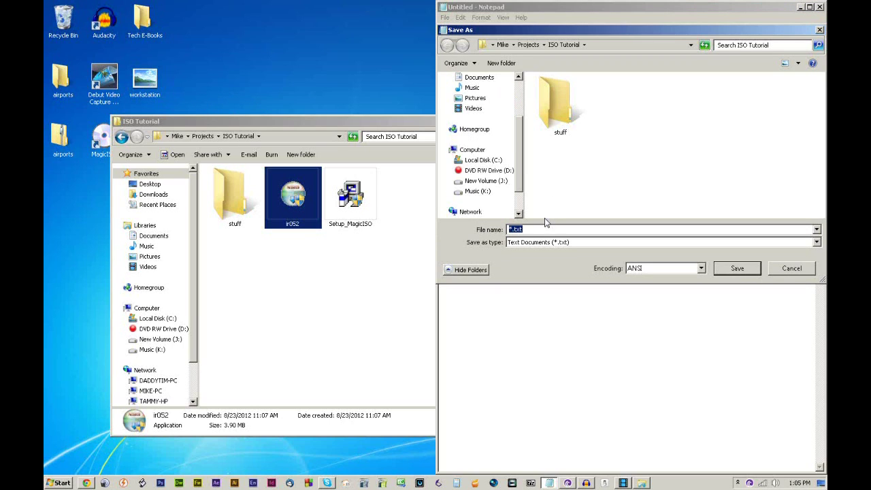
type("autorun.inf")
left_click(748, 272)
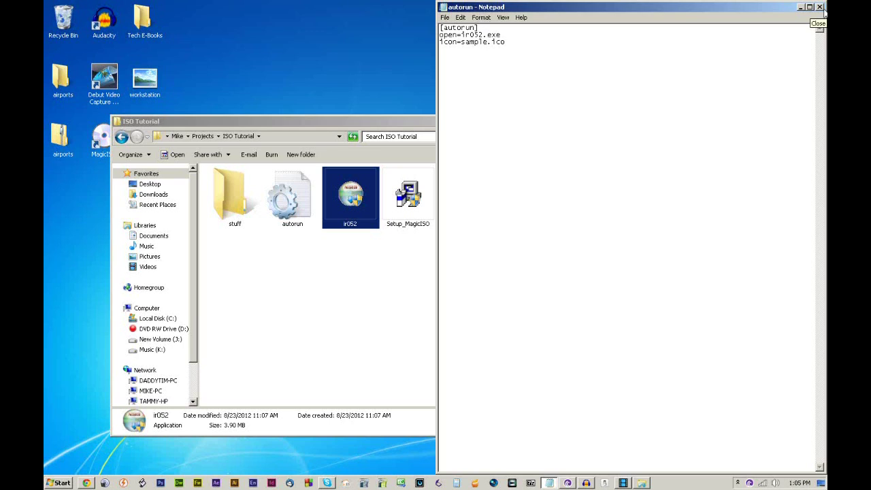
left_click(819, 7)
left_click(289, 209)
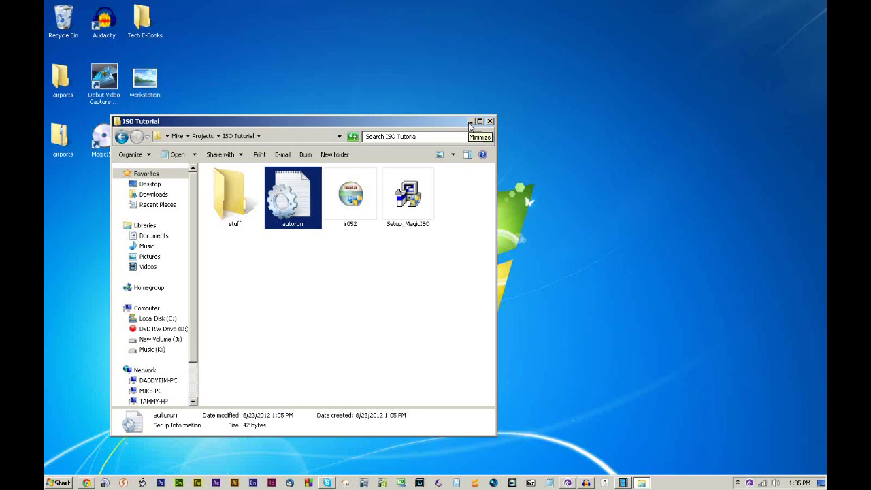
left_click(49, 483)
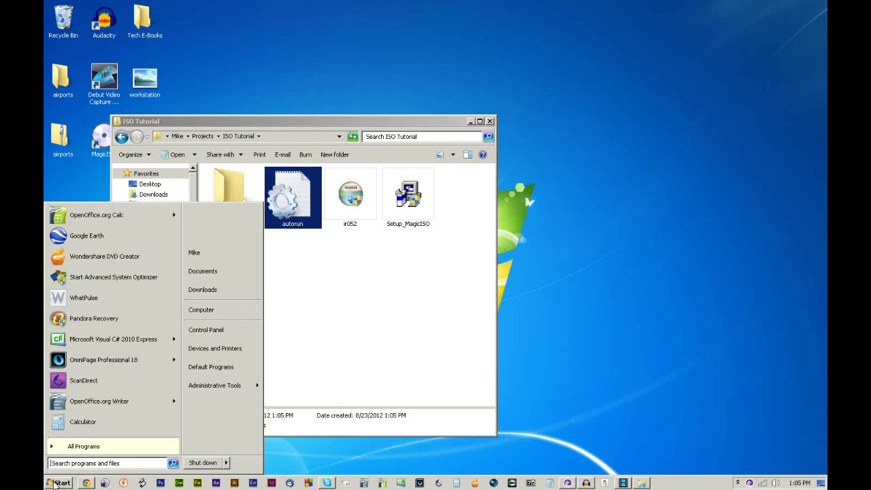
- Browse New Volume (J:) > Stock Images > cyber office, then close that window
left_click(217, 311)
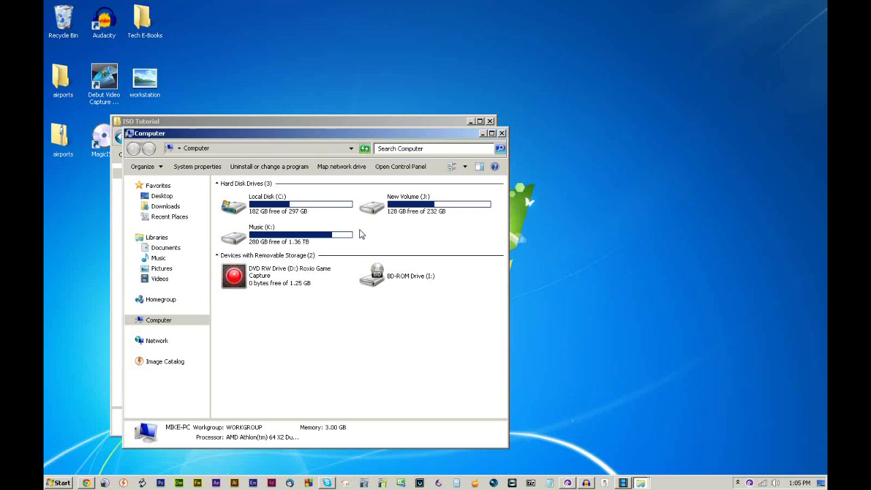
double_click(371, 215)
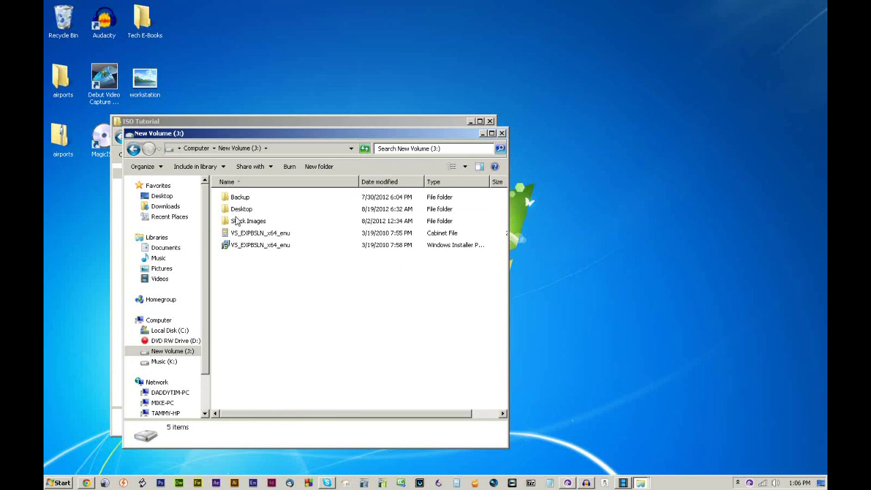
double_click(239, 221)
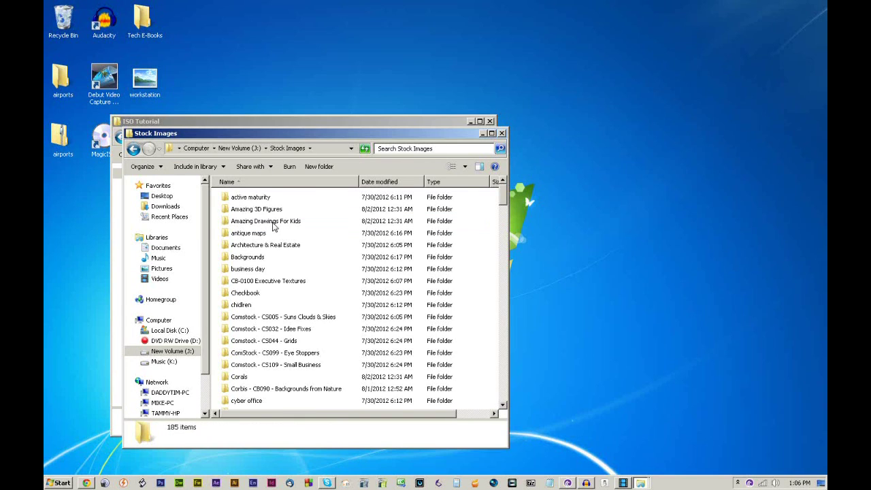
scroll(274, 227, "down", 5)
double_click(262, 225)
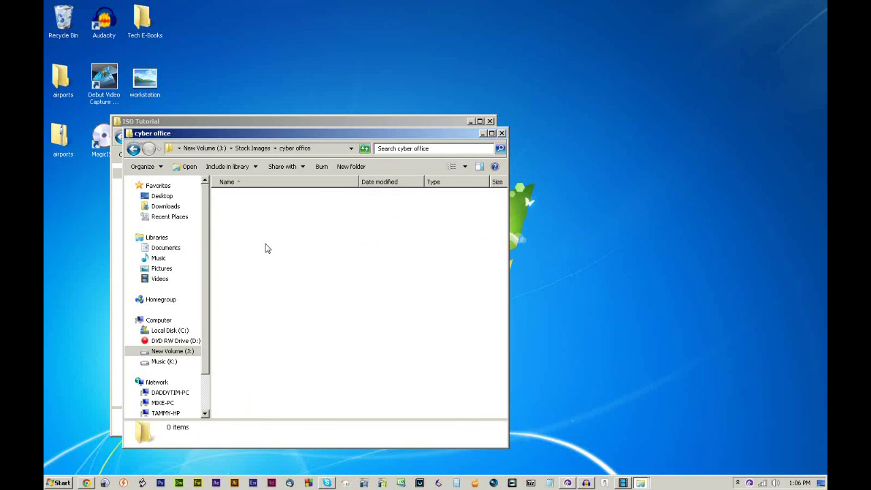
scroll(304, 249, "down", 9)
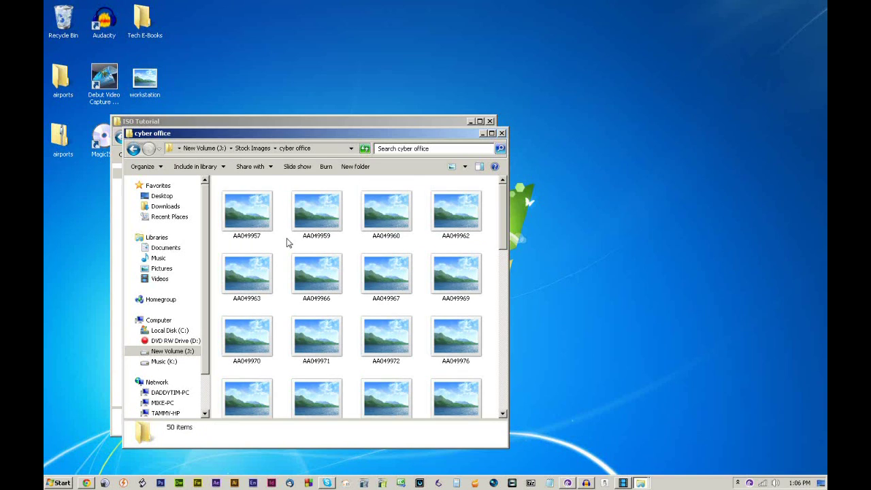
scroll(304, 244, "up", 10)
left_click(501, 133)
- Close the Pictures library, look inside the stuff folder, and return to ISO Tutorial
left_click(60, 482)
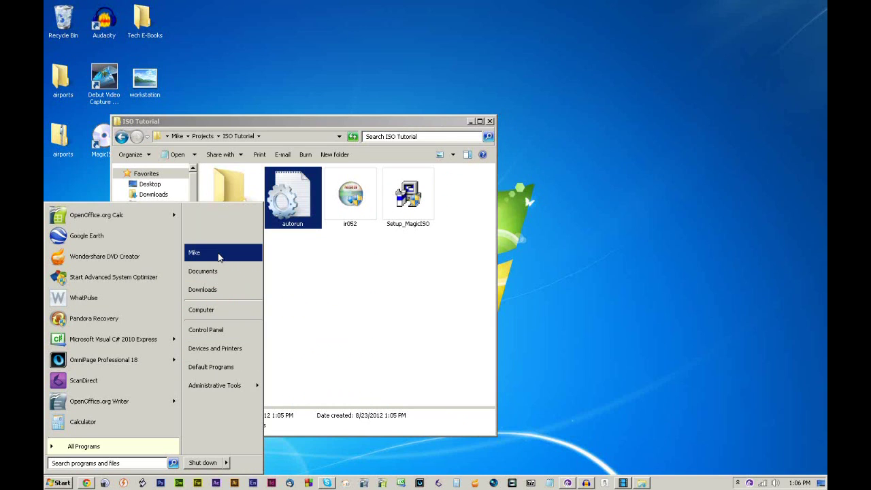
key("Escape")
left_click(163, 281)
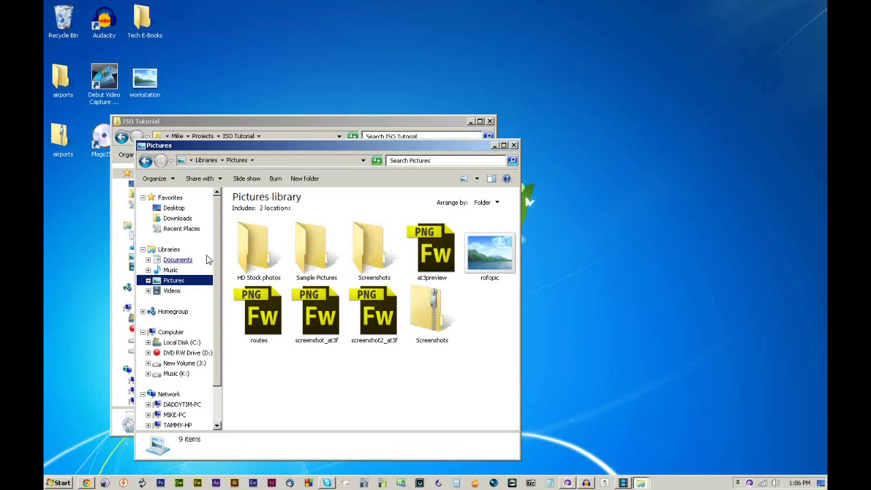
left_click(515, 145)
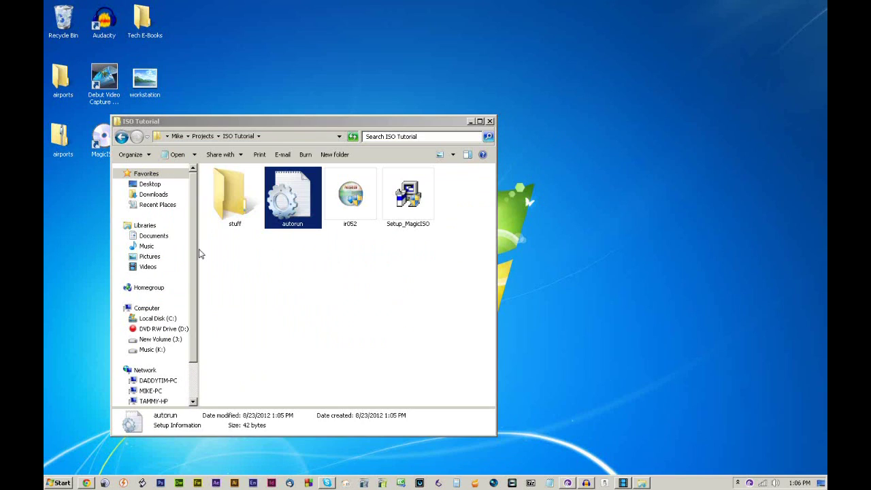
double_click(220, 219)
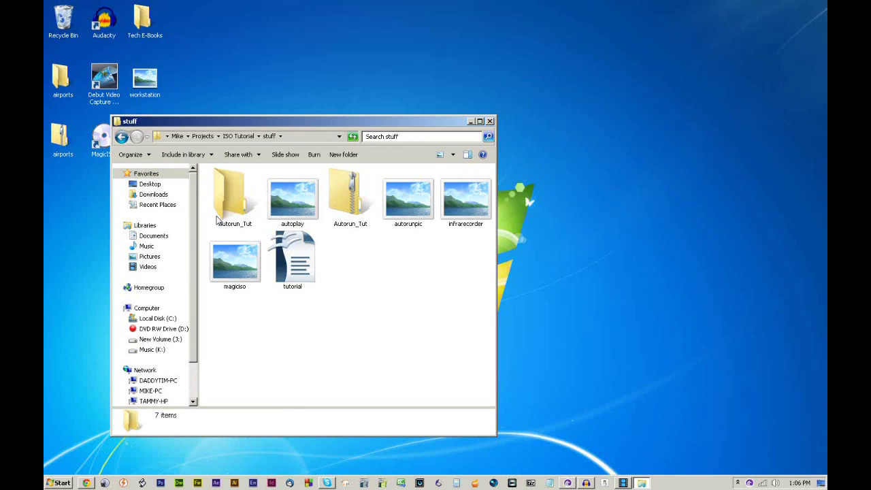
left_click(451, 209)
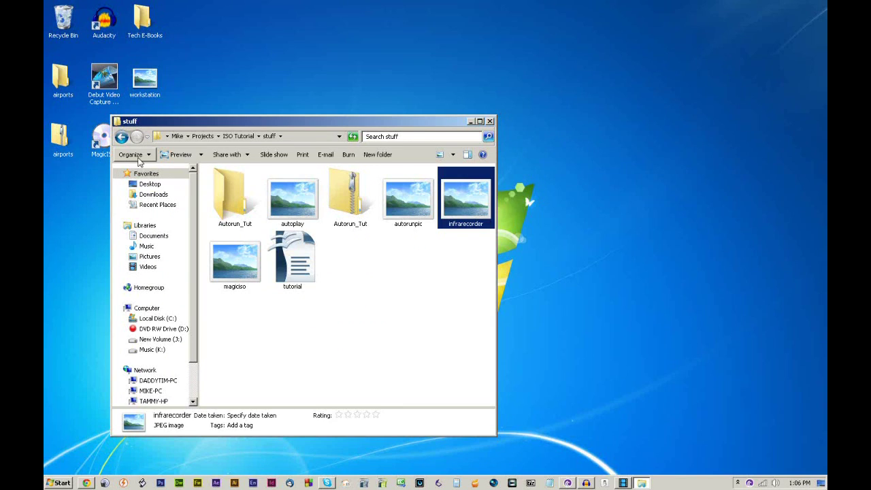
left_click(121, 137)
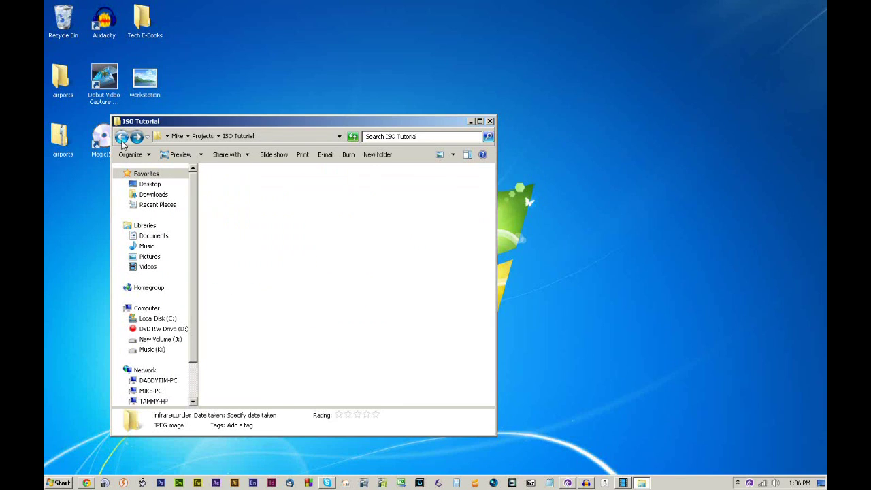
- Close the ISO Tutorial Explorer window
left_click(489, 121)
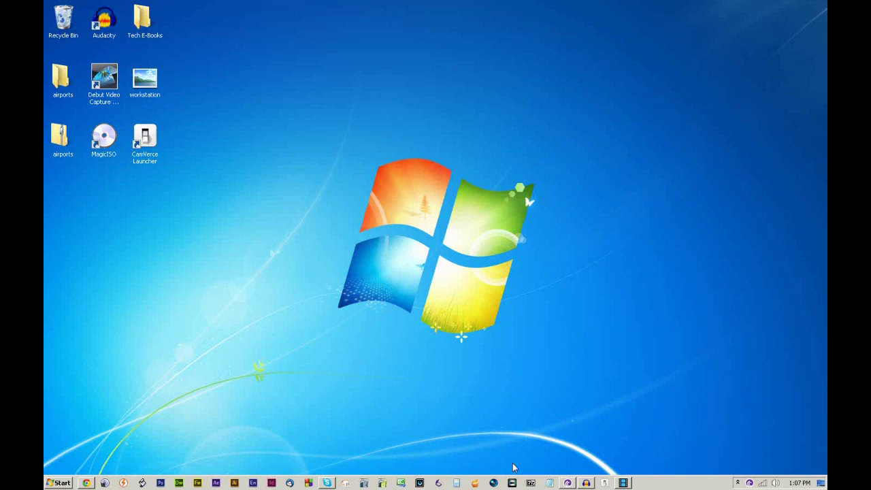
- Search 'magiciso' in Start, launch MagicISO, and choose Try It! on the trial reminder
left_click(58, 482)
mouse_move(91, 346)
type("ma")
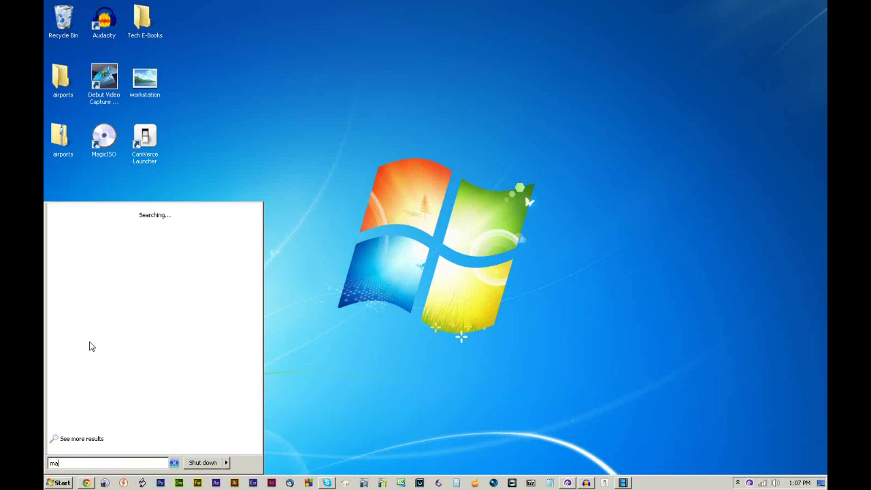
type("giciso")
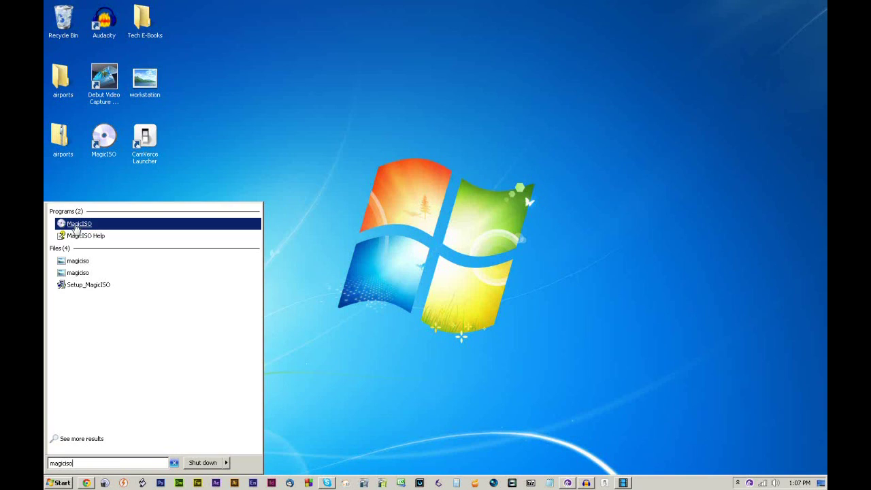
left_click(78, 224)
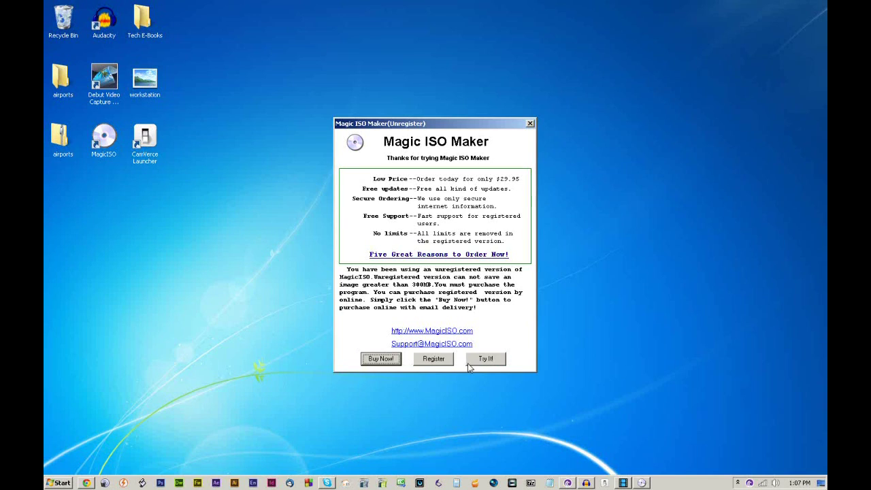
left_click(476, 362)
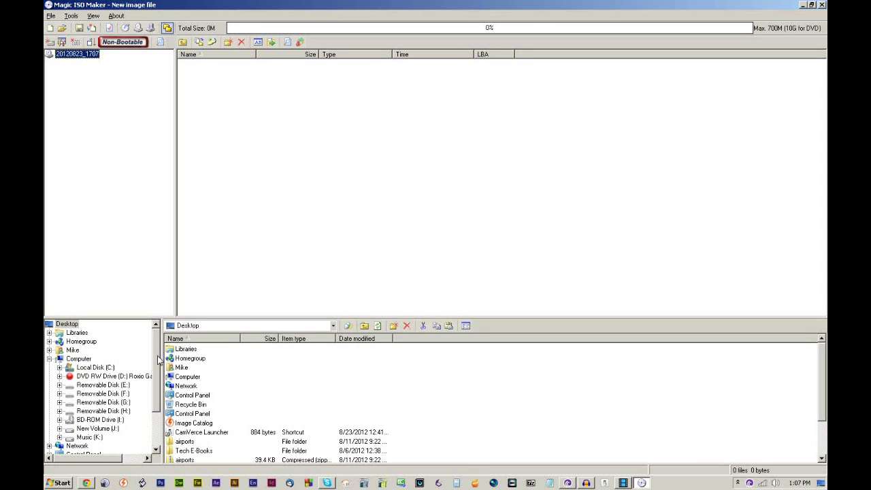
scroll(153, 398, "down", 2)
scroll(153, 398, "up", 2)
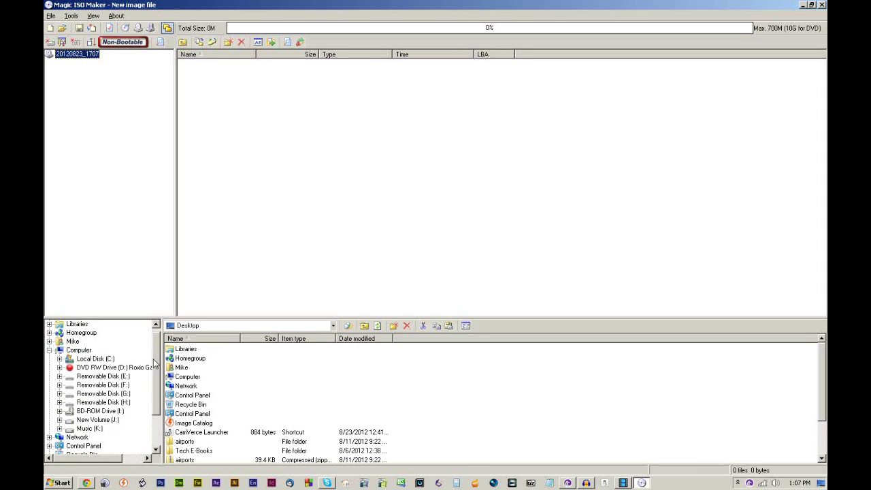
scroll(153, 398, "up", 1)
scroll(113, 393, "down", 2)
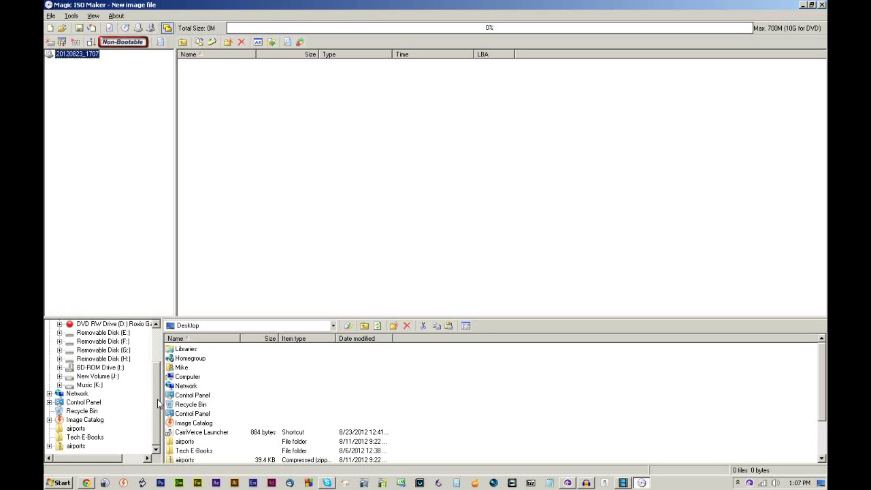
left_click_drag(158, 403, 161, 337)
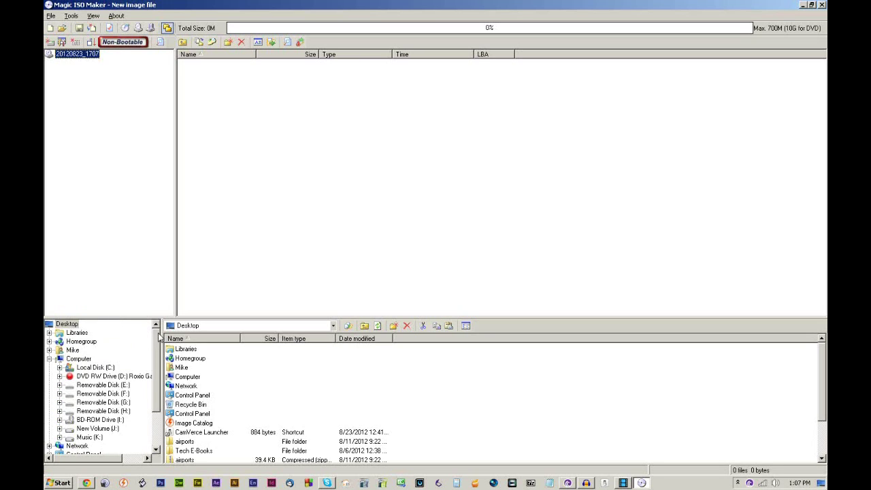
- Expand Mike > Projects > ISO Tutorial in the local tree and drag autorun into the image
left_click(49, 350)
scroll(59, 414, "down", 2)
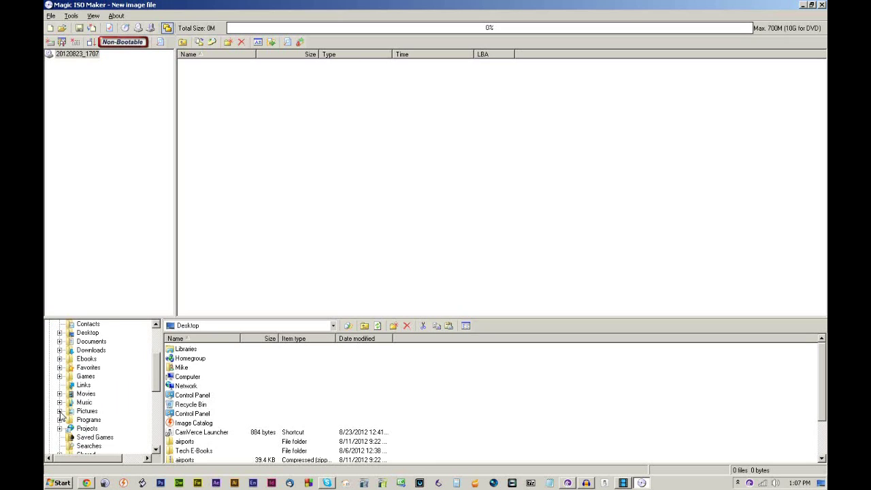
left_click(60, 428)
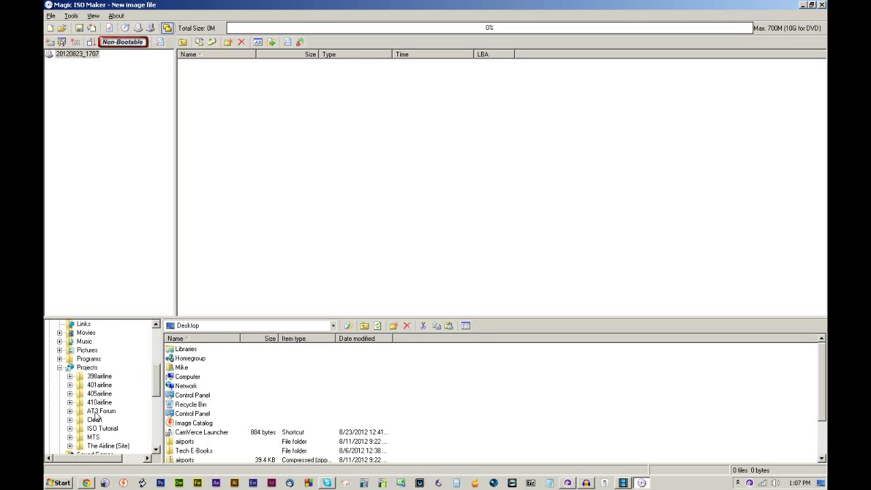
left_click_drag(96, 418, 102, 430)
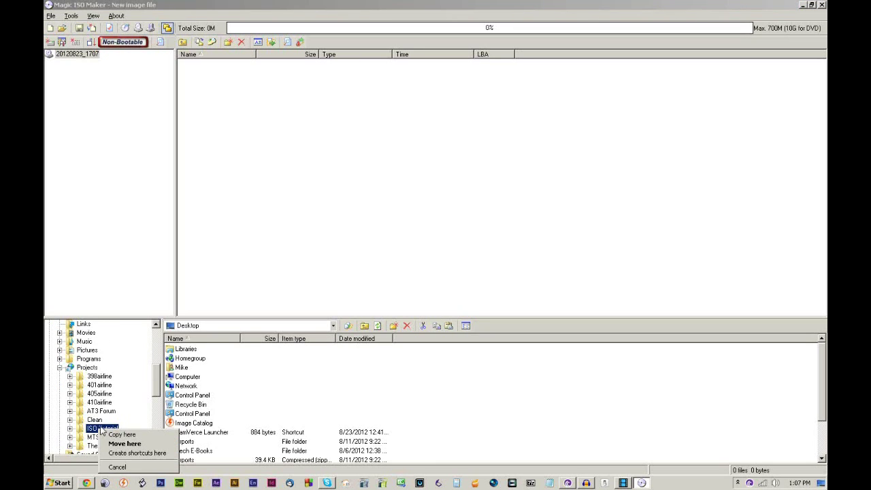
left_click(103, 433)
left_click(90, 429)
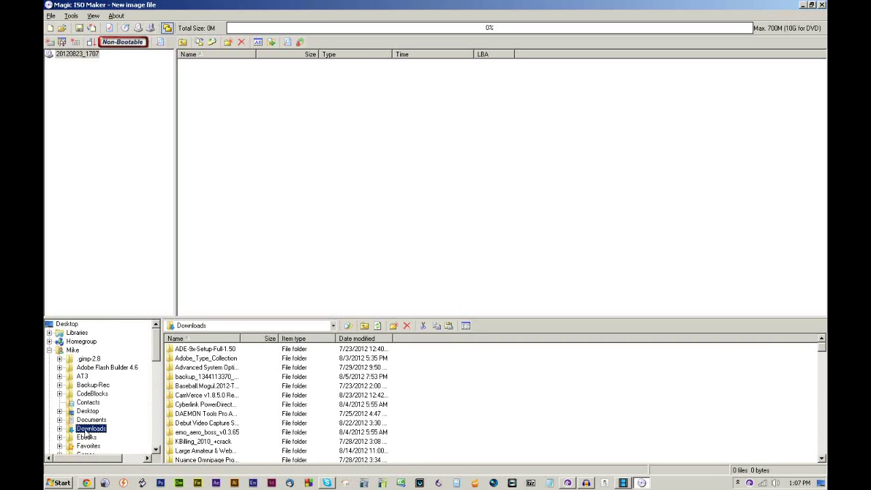
scroll(86, 433, "down", 4)
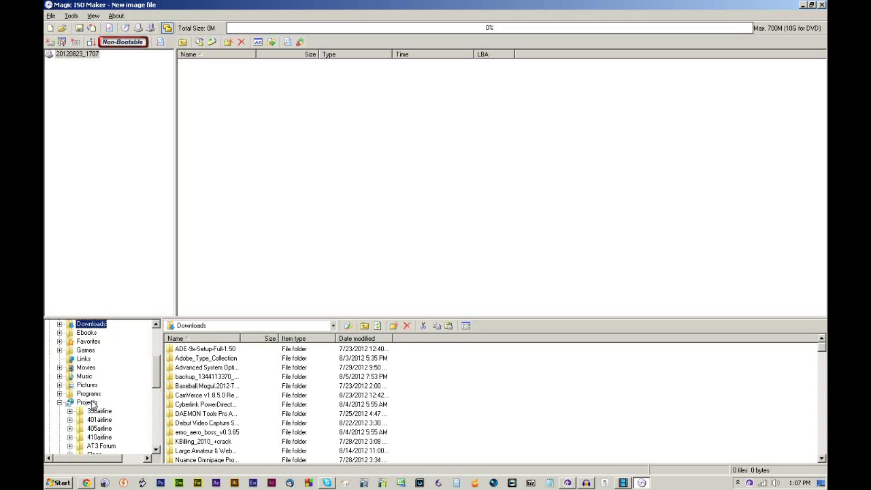
scroll(93, 404, "down", 2)
left_click(99, 412)
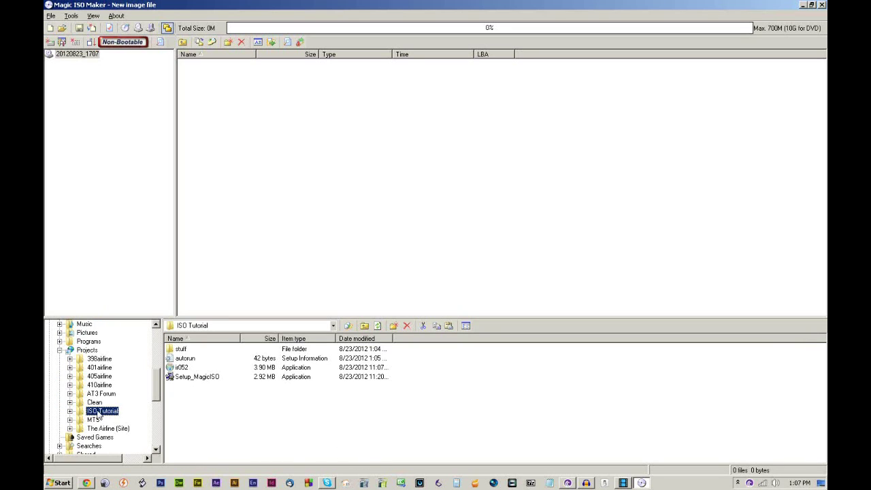
left_click(184, 358)
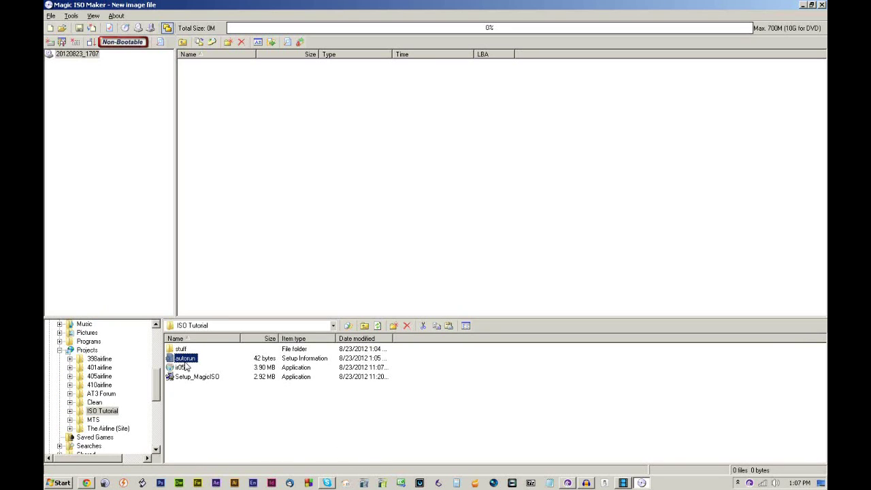
left_click_drag(185, 360, 263, 121)
- Drag ir052.exe into the image alongside autorun.inf, bringing the total to 3M
left_click_drag(188, 368, 242, 182)
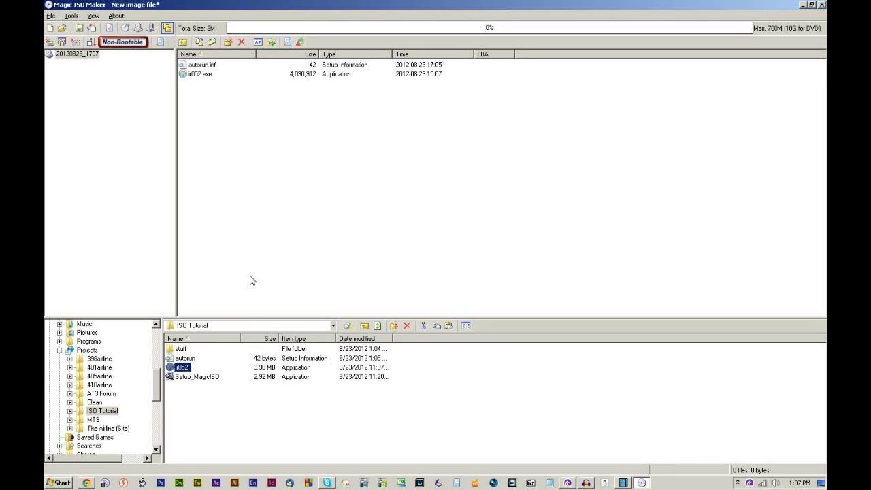
left_click(234, 124)
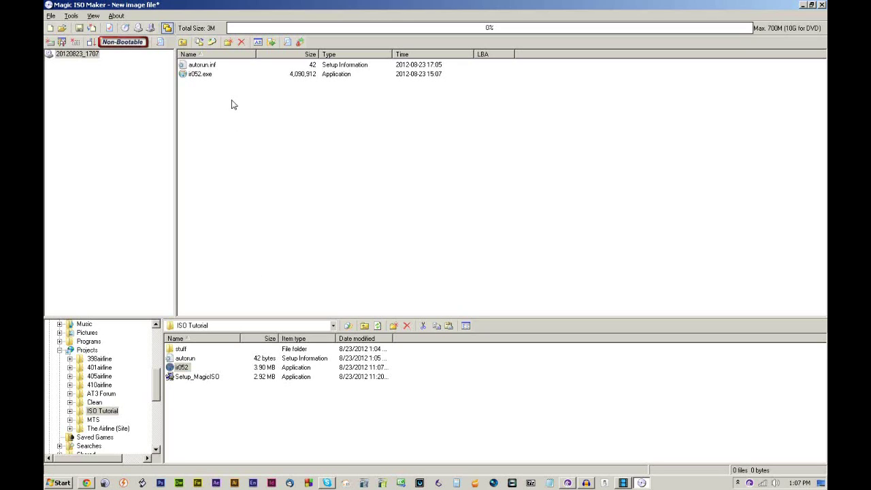
left_click(79, 54)
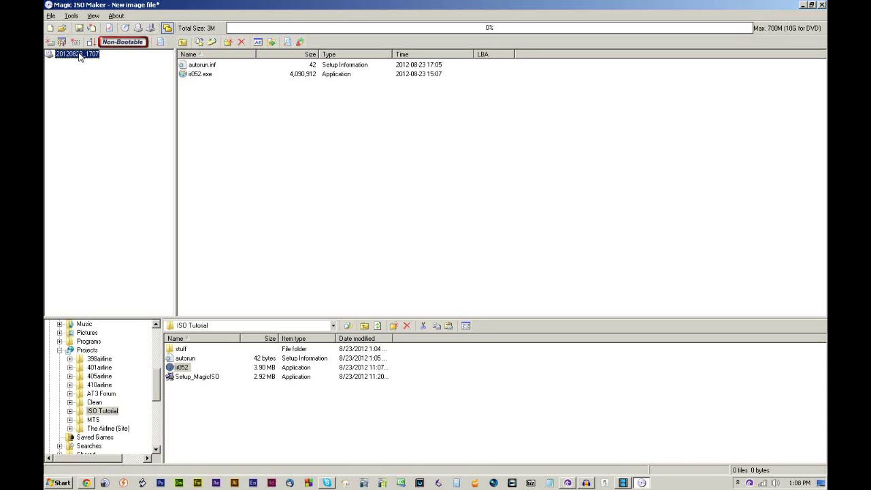
- Rename the image's root volume to InfraRecorder
left_click(79, 54)
type("InfraRecorder")
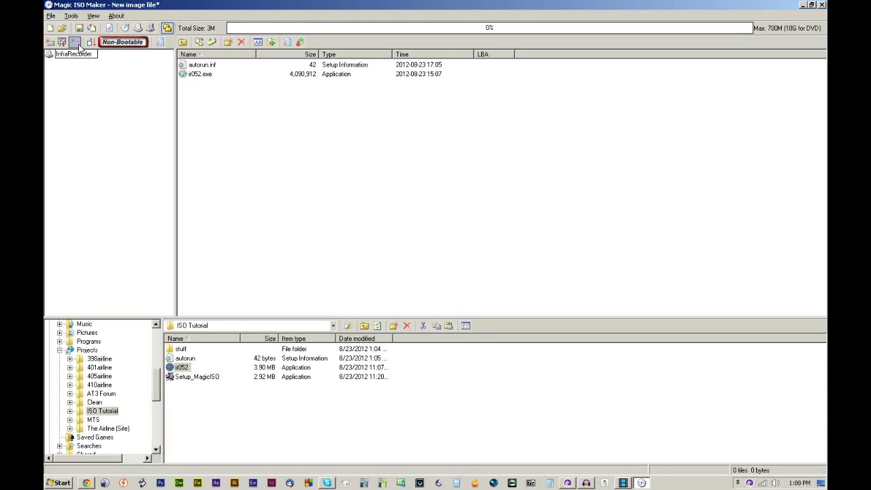
key("Return")
- Save the image on the Desktop as IR052.iso and minimize Magic ISO Maker
left_click(80, 28)
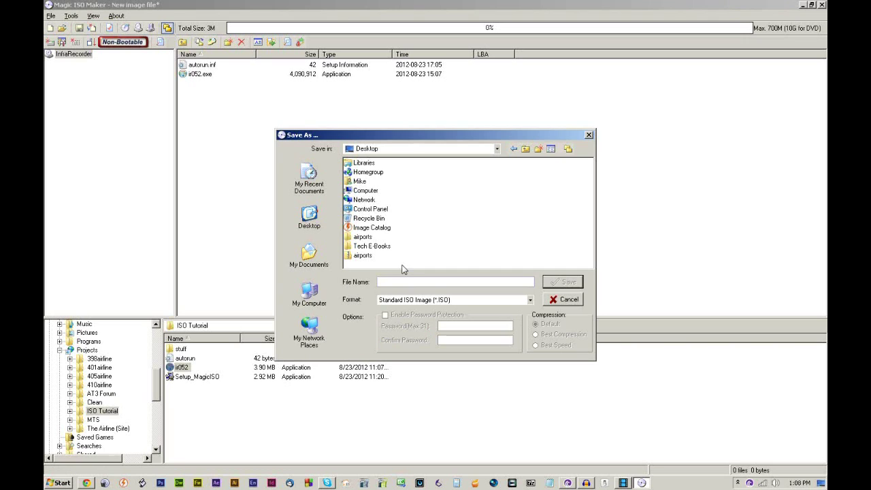
type("IR052")
key("Return")
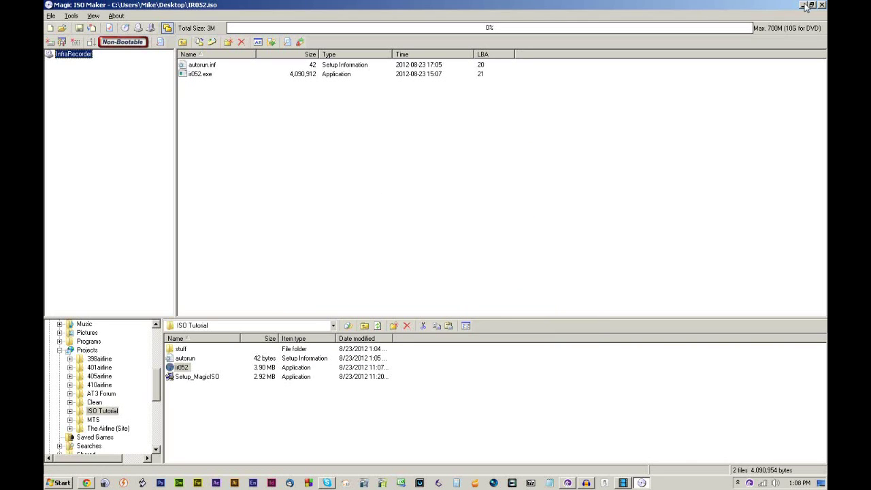
left_click(803, 5)
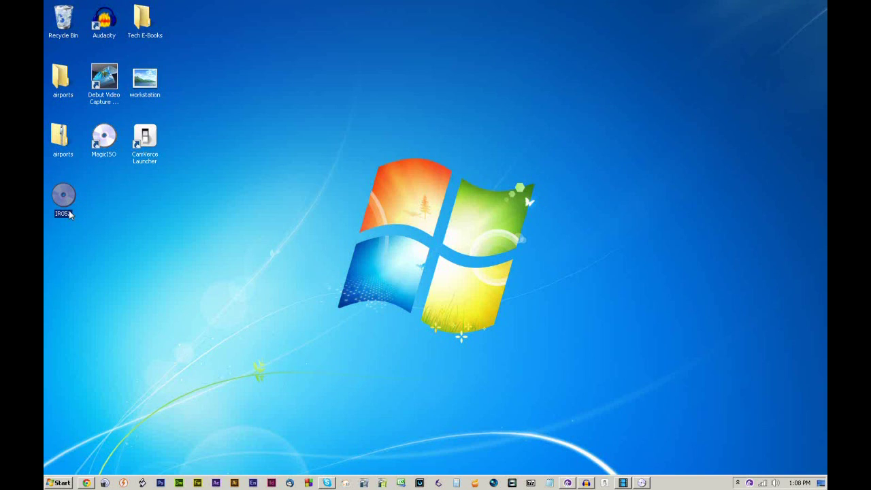
- Launch InfraRecorder in a restored-down window and start Write Image to choose a disc image
key("super")
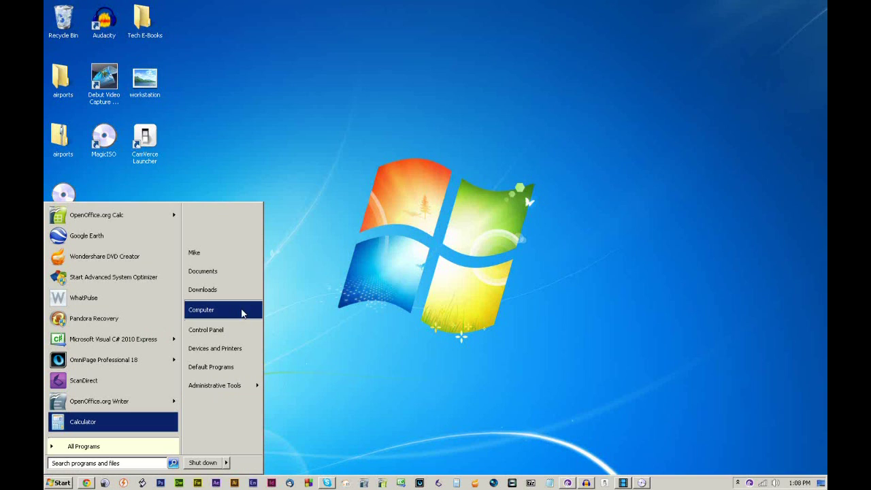
key("super")
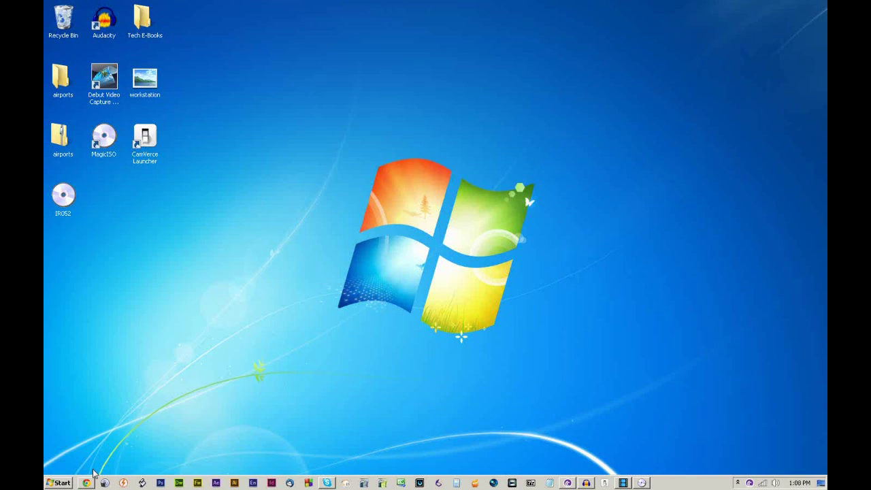
left_click(105, 483)
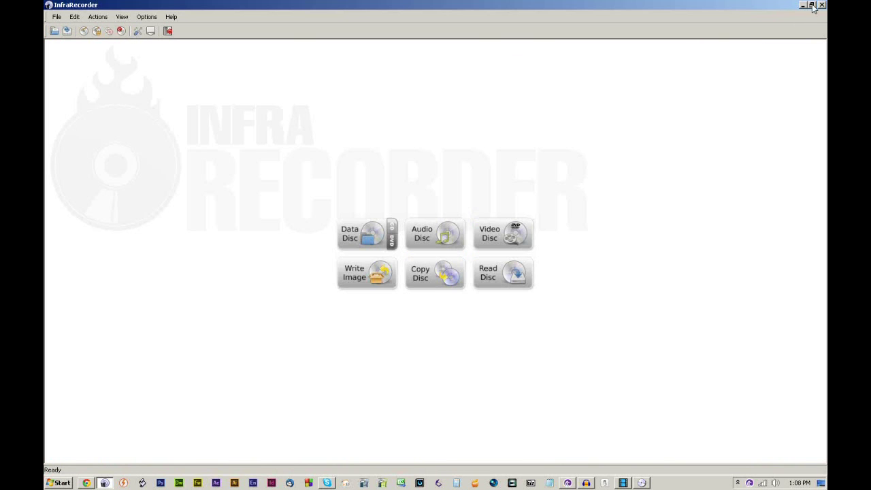
left_click(811, 4)
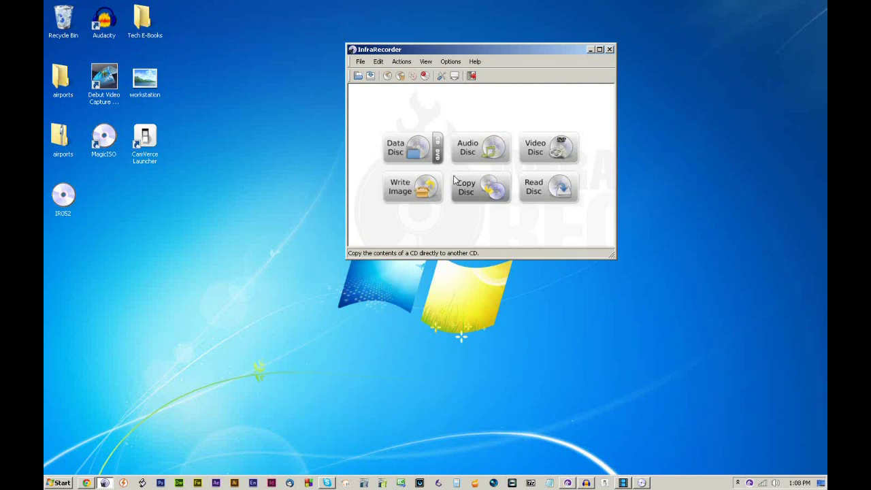
left_click(408, 187)
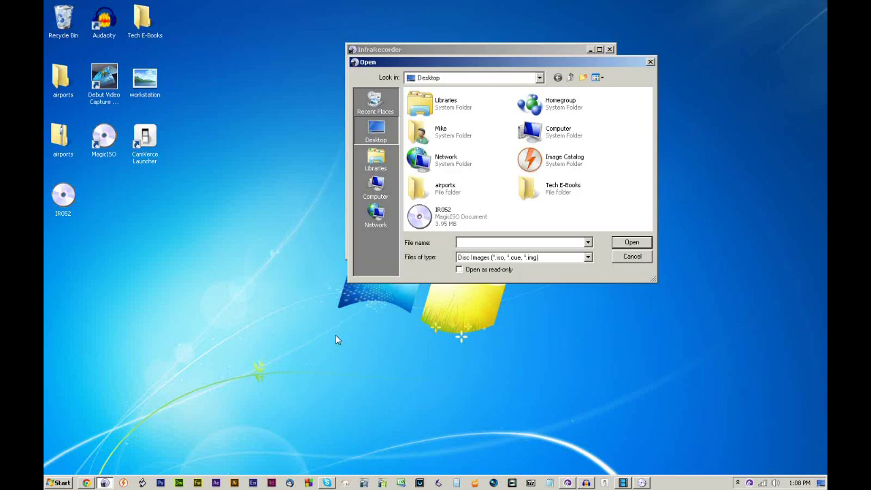
- Load IR052.iso into the burn settings, keeping the DVD-RAM drive as target
left_click(435, 222)
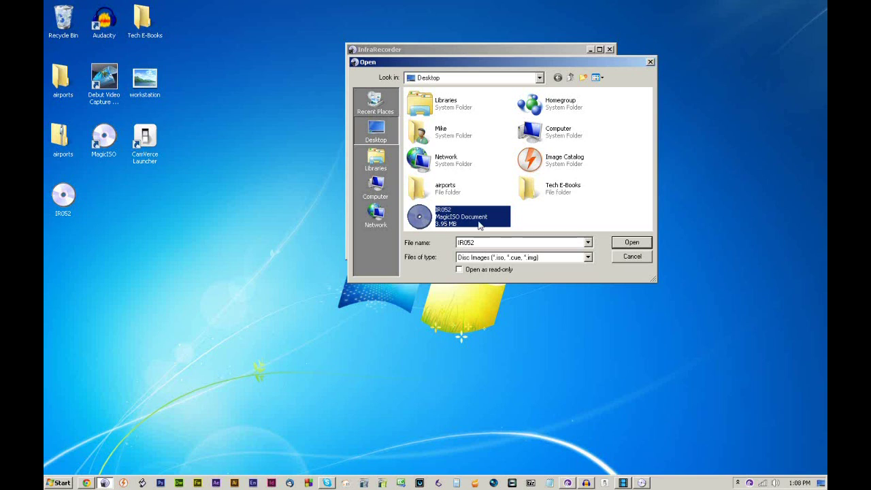
left_click(629, 243)
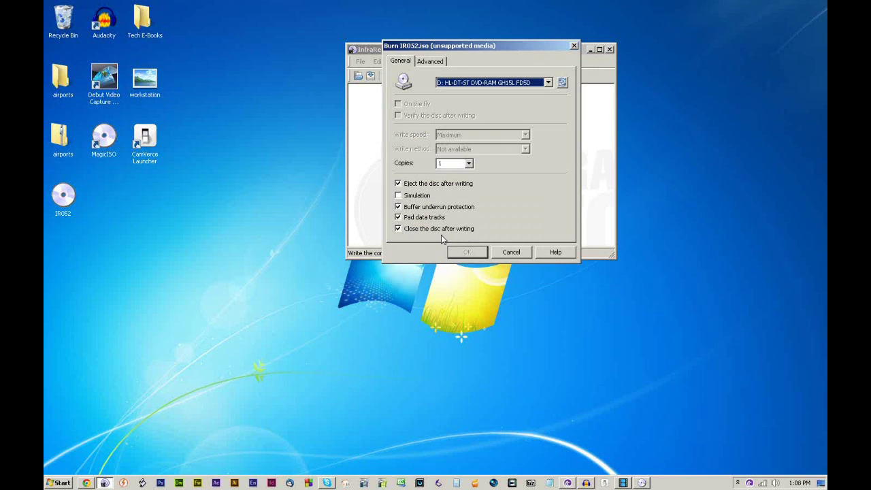
left_click(468, 87)
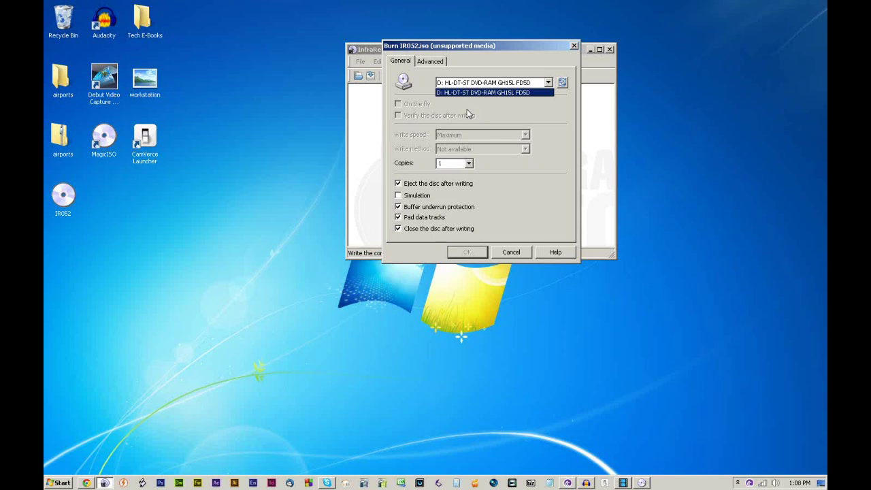
left_click(442, 109)
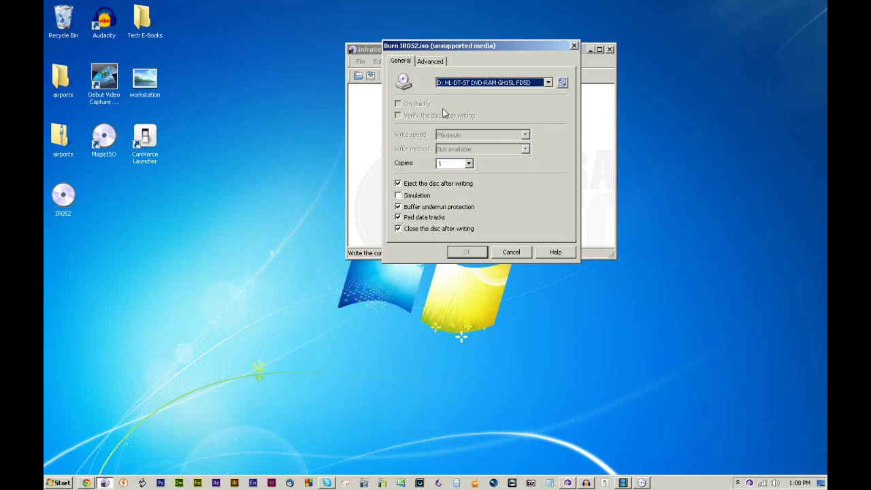
- Review the Advanced burn options, cancel the burn without writing, and close InfraRecorder
left_click(438, 62)
left_click(407, 63)
left_click(510, 252)
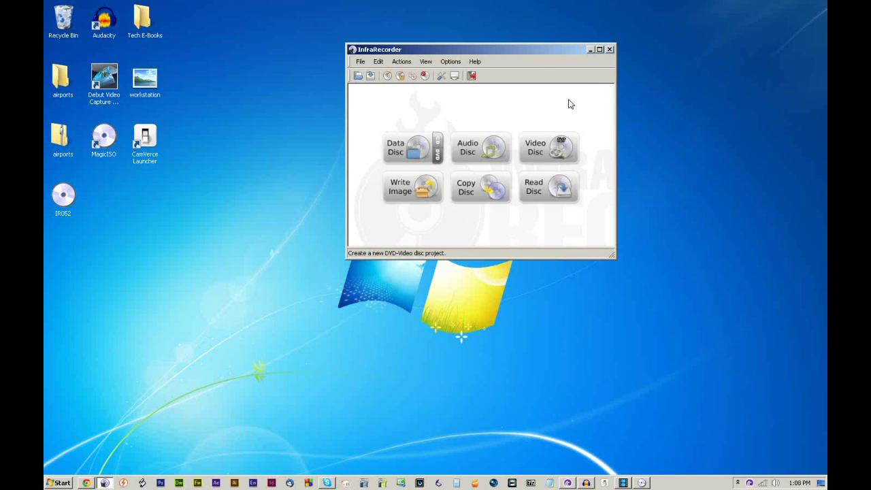
left_click(608, 50)
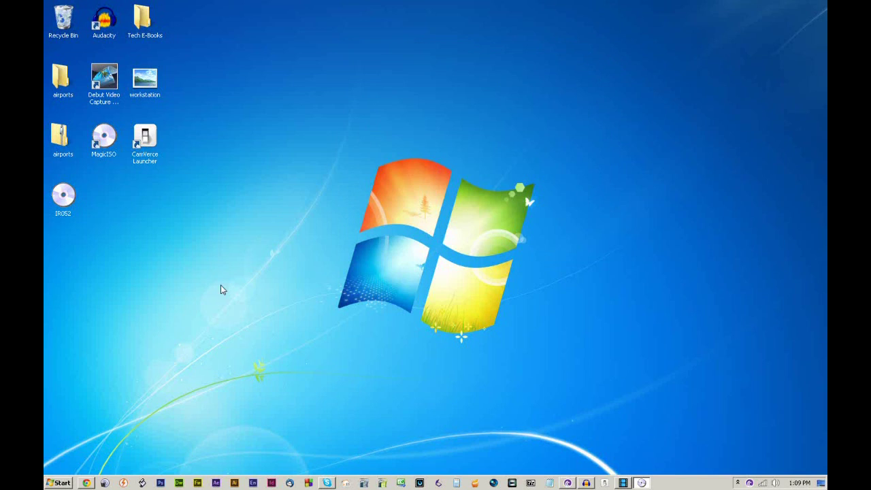
- In Daemon Tools Pro, mount IR052.iso on the empty virtual drive DT-0 (I:)
left_click(122, 483)
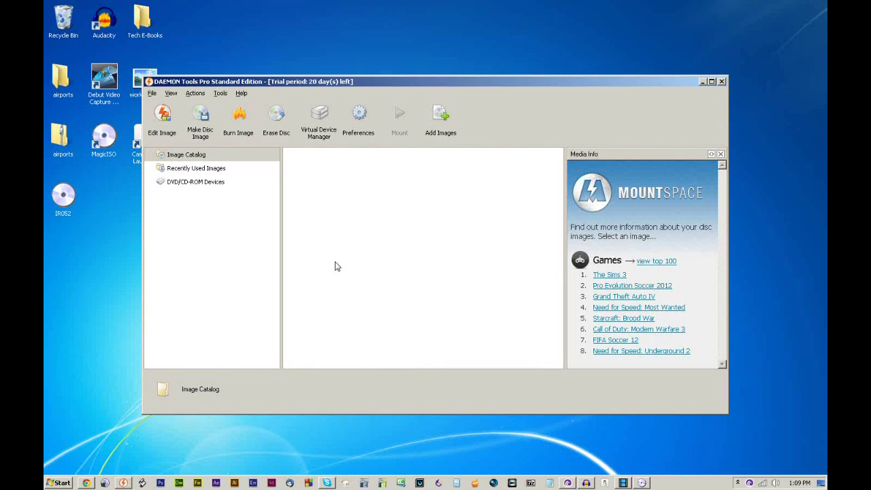
left_click(221, 185)
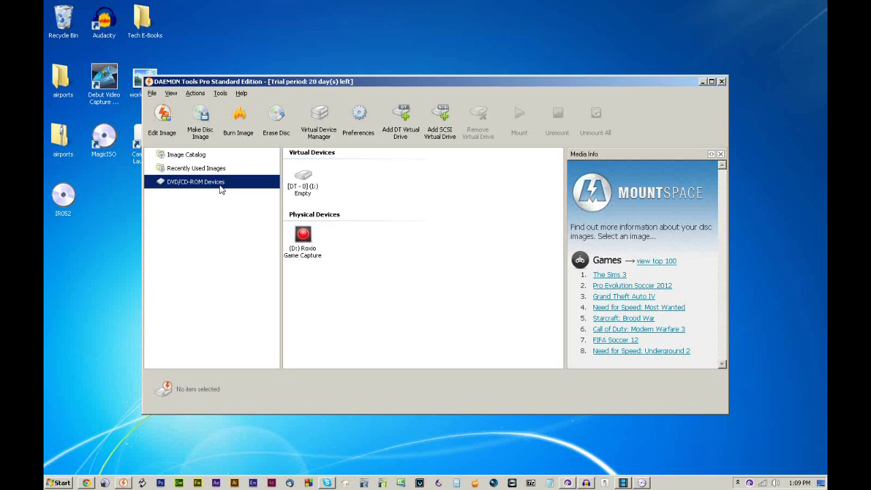
left_click(303, 189)
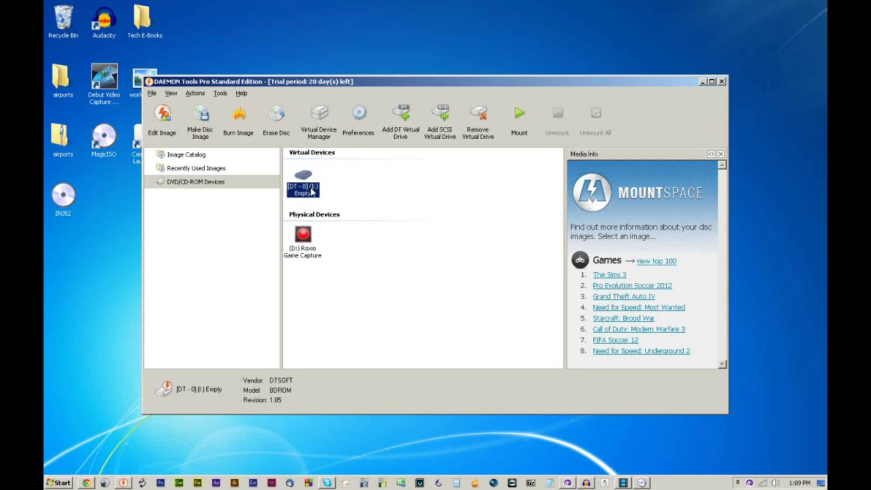
double_click(322, 198)
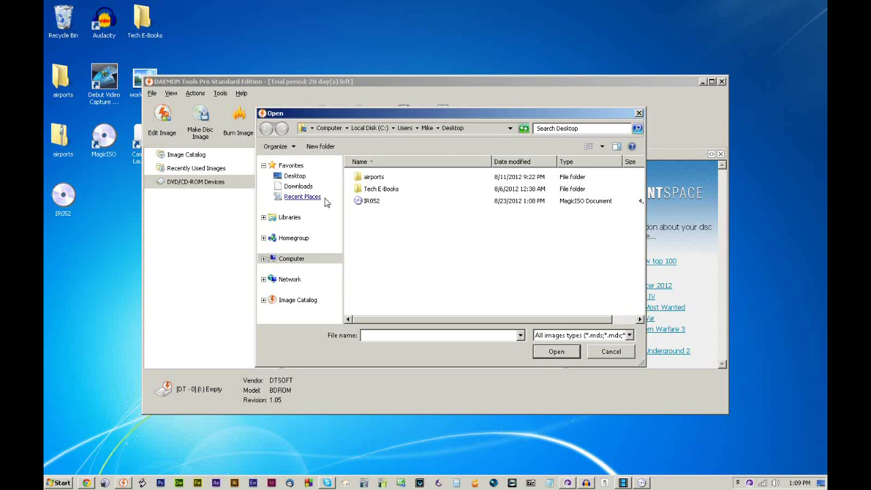
left_click(368, 201)
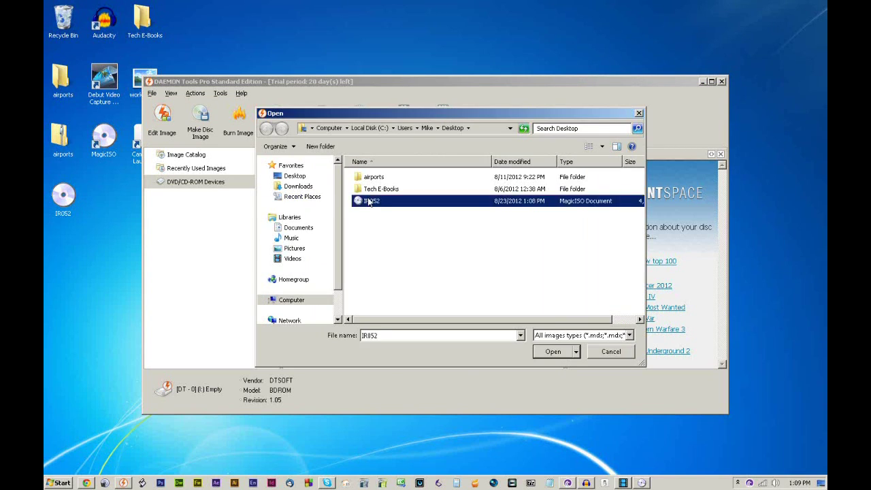
left_click(551, 353)
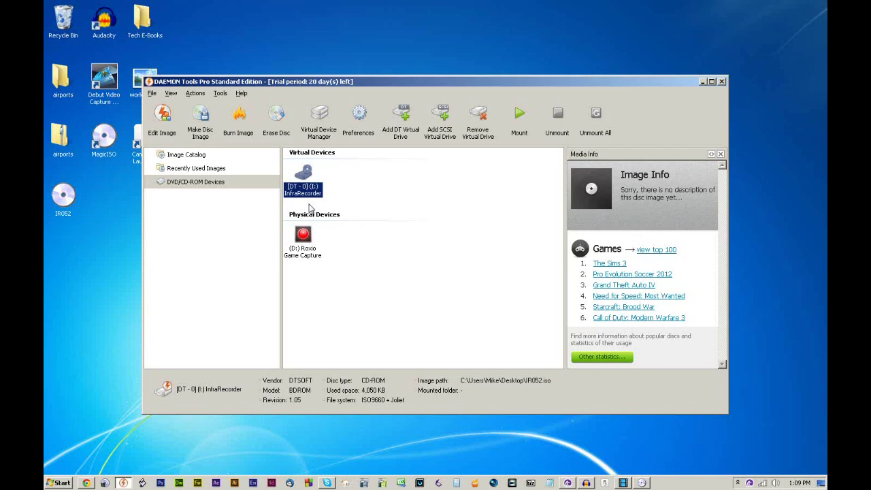
- Minimize Daemon Tools Pro and Magic ISO Maker to clear the desktop
left_click(702, 82)
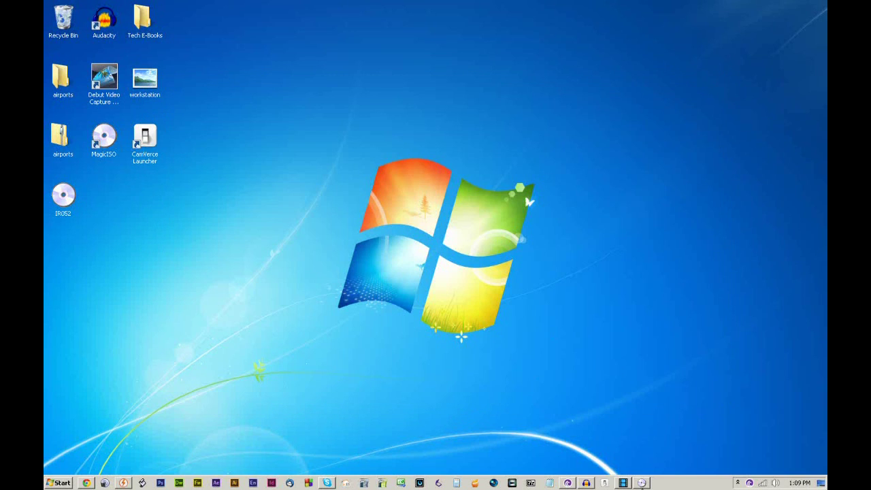
left_click(637, 483)
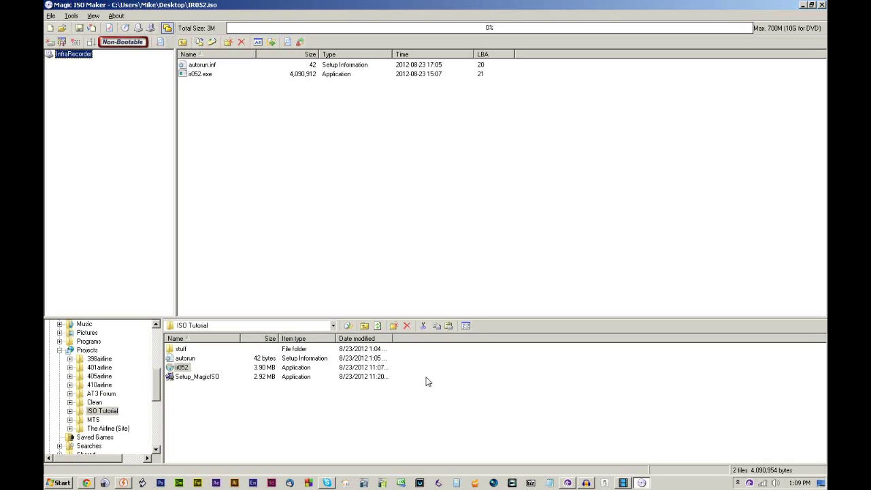
left_click(800, 6)
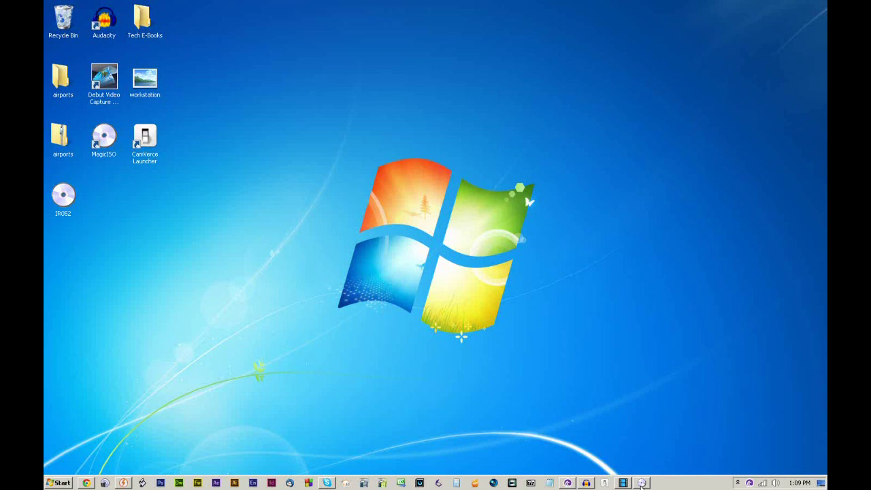
left_click(623, 483)
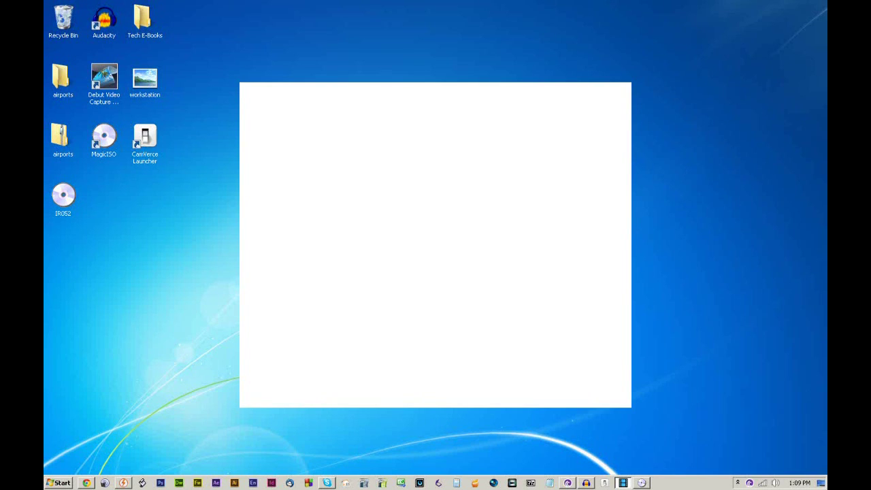
- Remount IR052.iso on virtual drive I: in Daemon Tools Pro
left_click(123, 483)
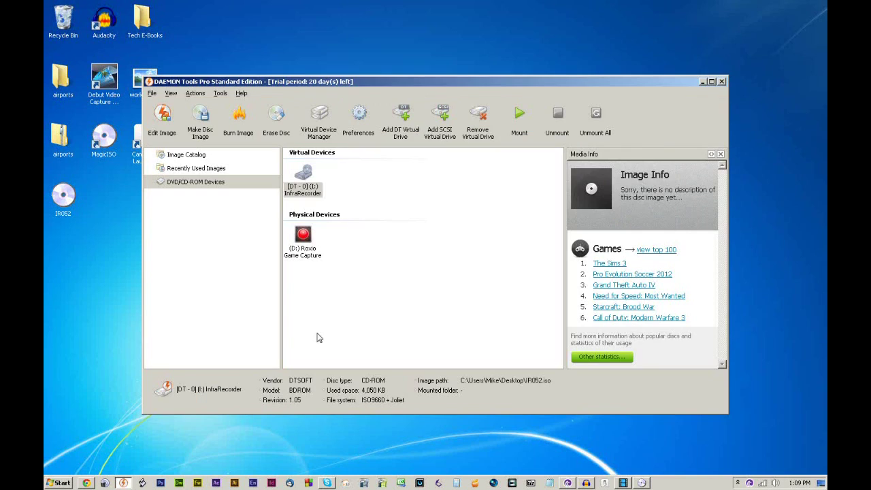
left_click(310, 194)
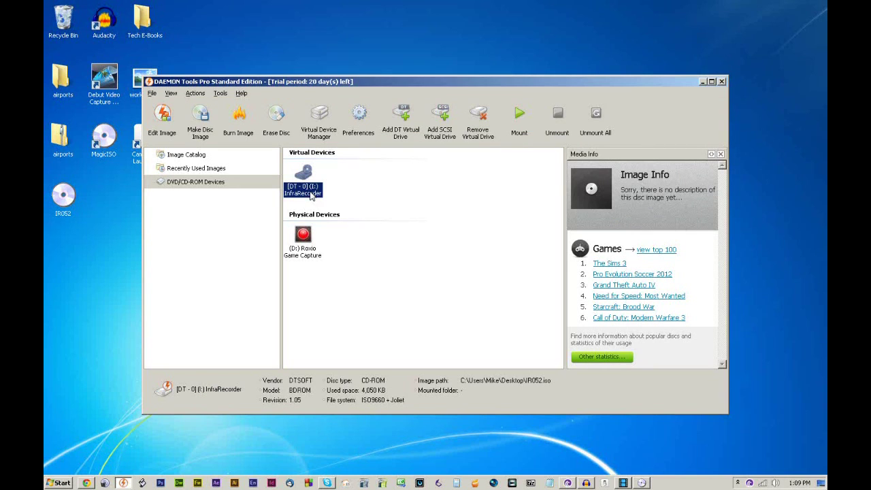
double_click(323, 198)
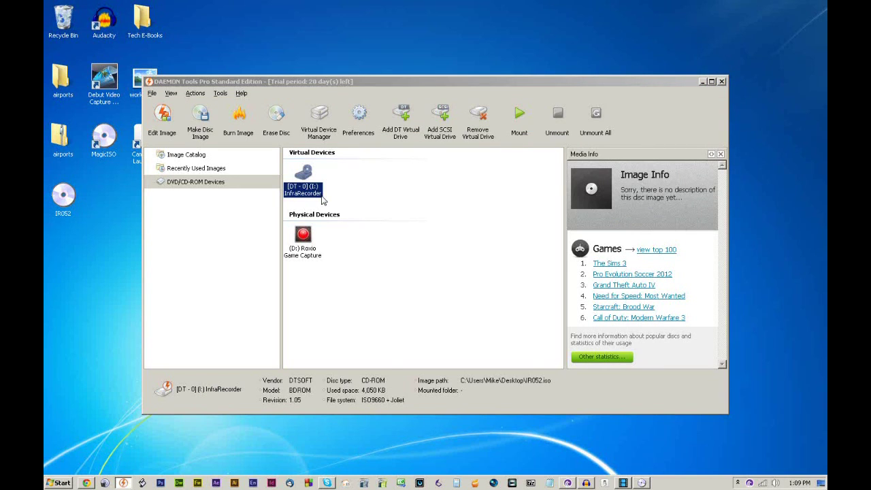
left_click(373, 202)
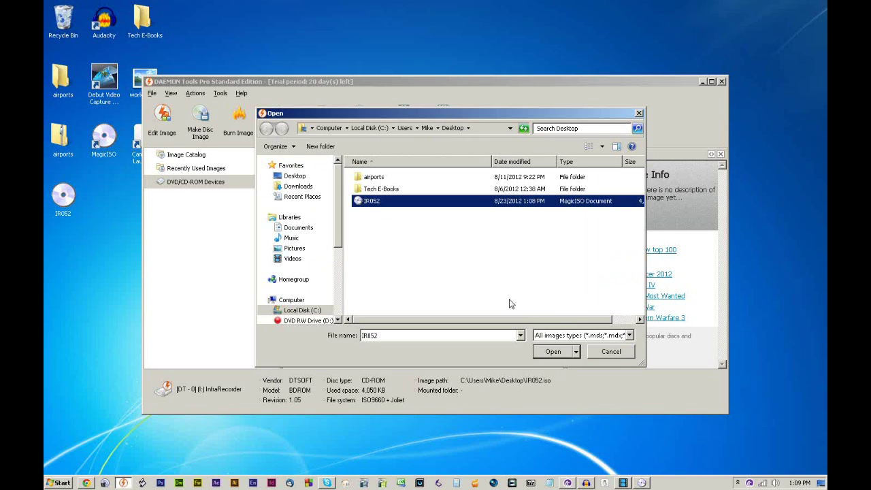
left_click(551, 352)
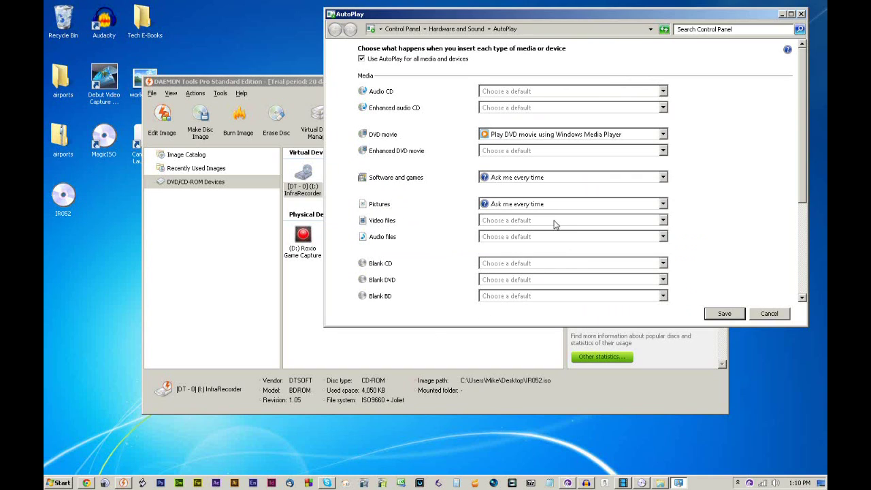
- Set Software and games to 'Ask me every time', save, and close the AutoPlay prompt
left_click(533, 176)
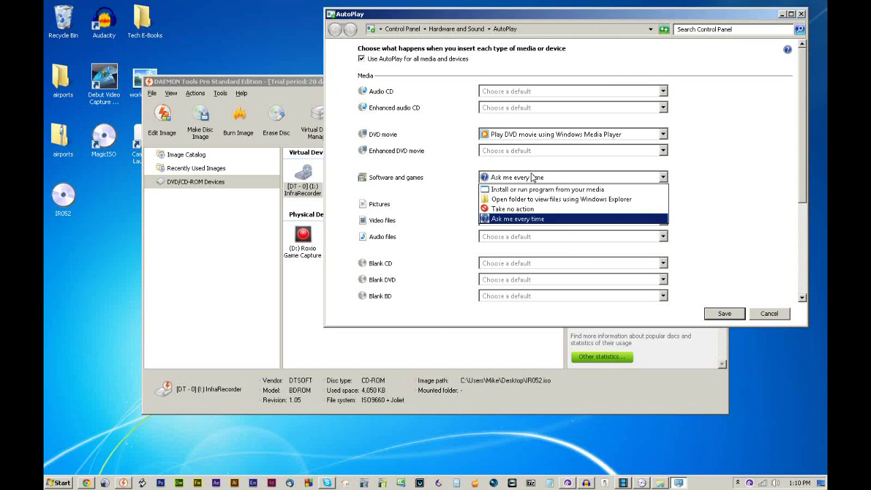
left_click(564, 218)
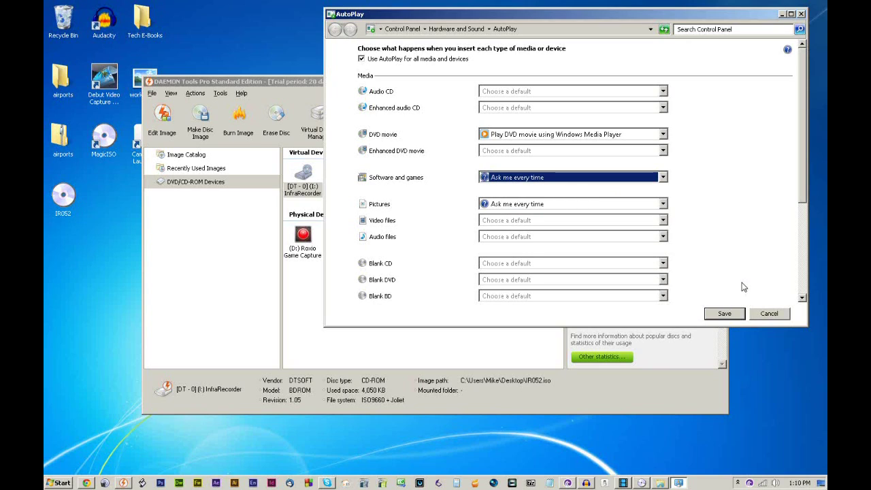
left_click(725, 314)
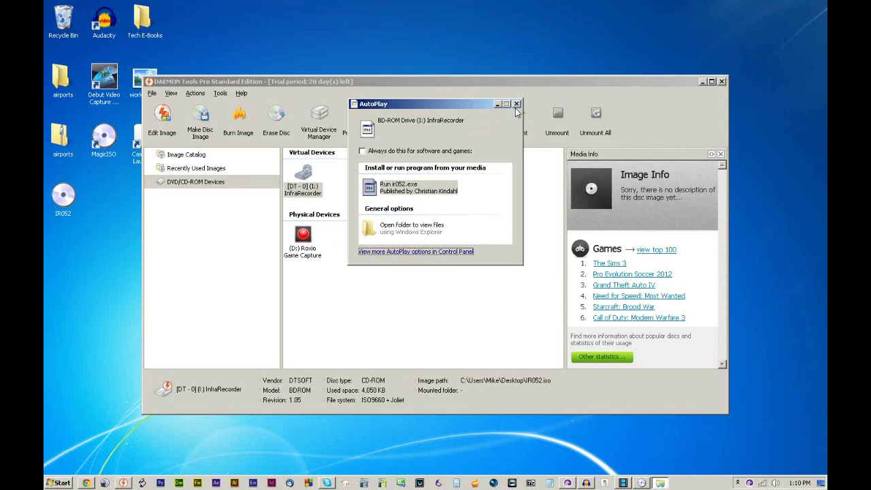
left_click(517, 104)
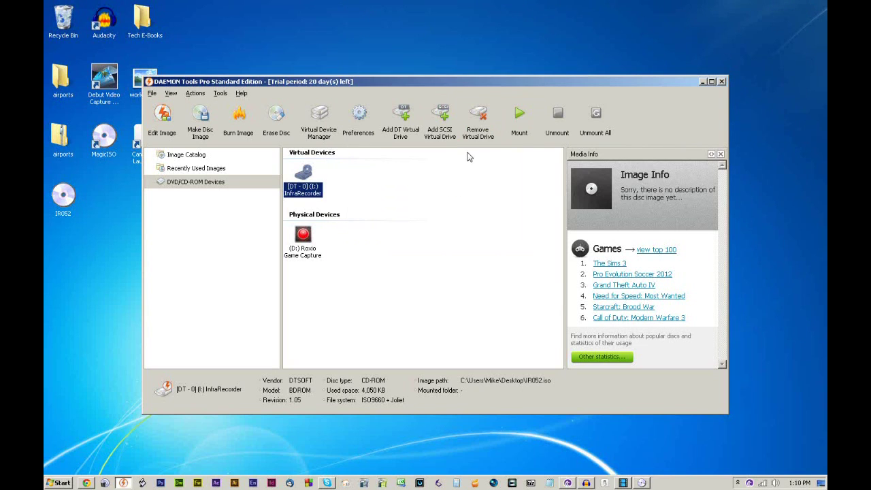